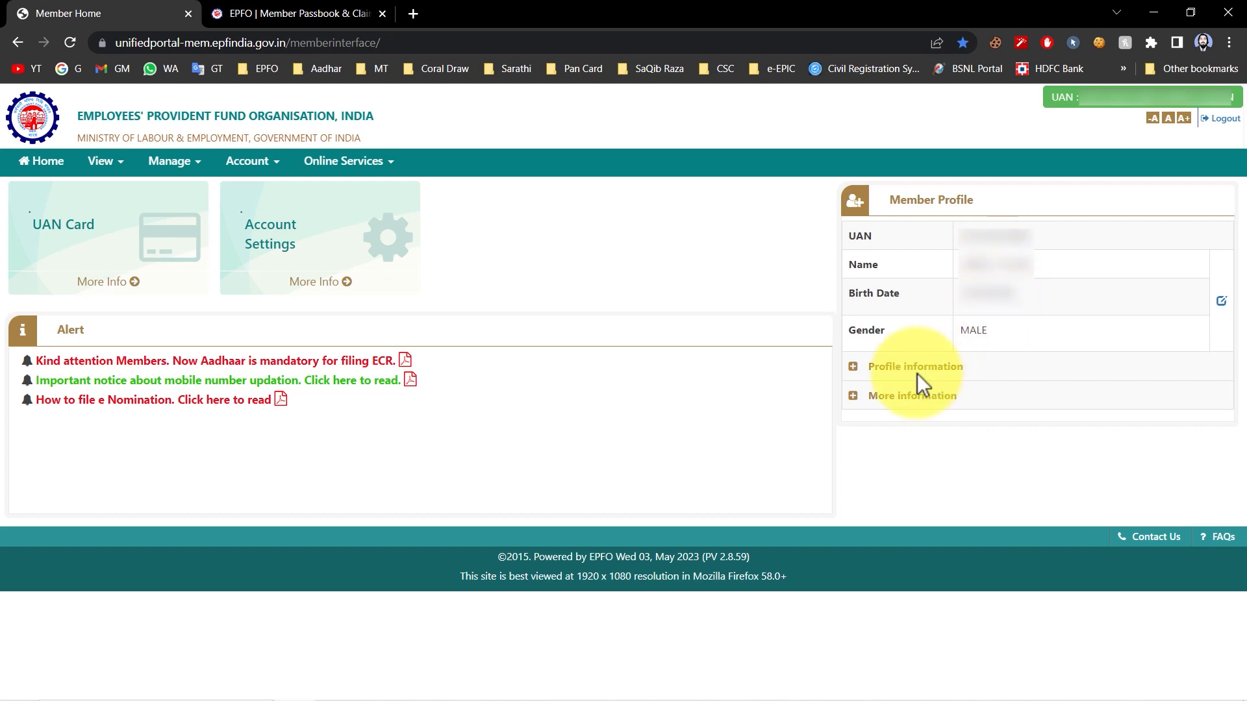
# Step: Expand the profile information in the member profile and review the Aadhaar, PAN and bank account verification entries
pyautogui.click(853, 366)
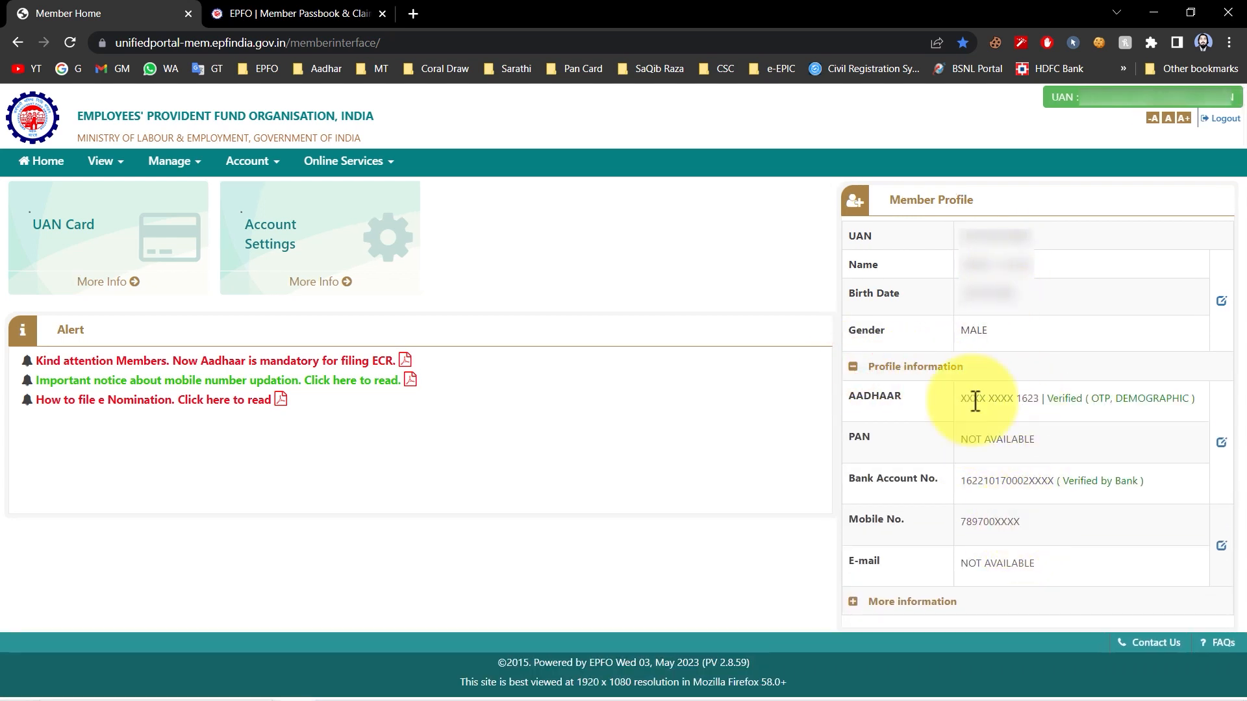
pyautogui.moveTo(967, 398); pyautogui.dragTo(1111, 408)
pyautogui.click(1113, 408)
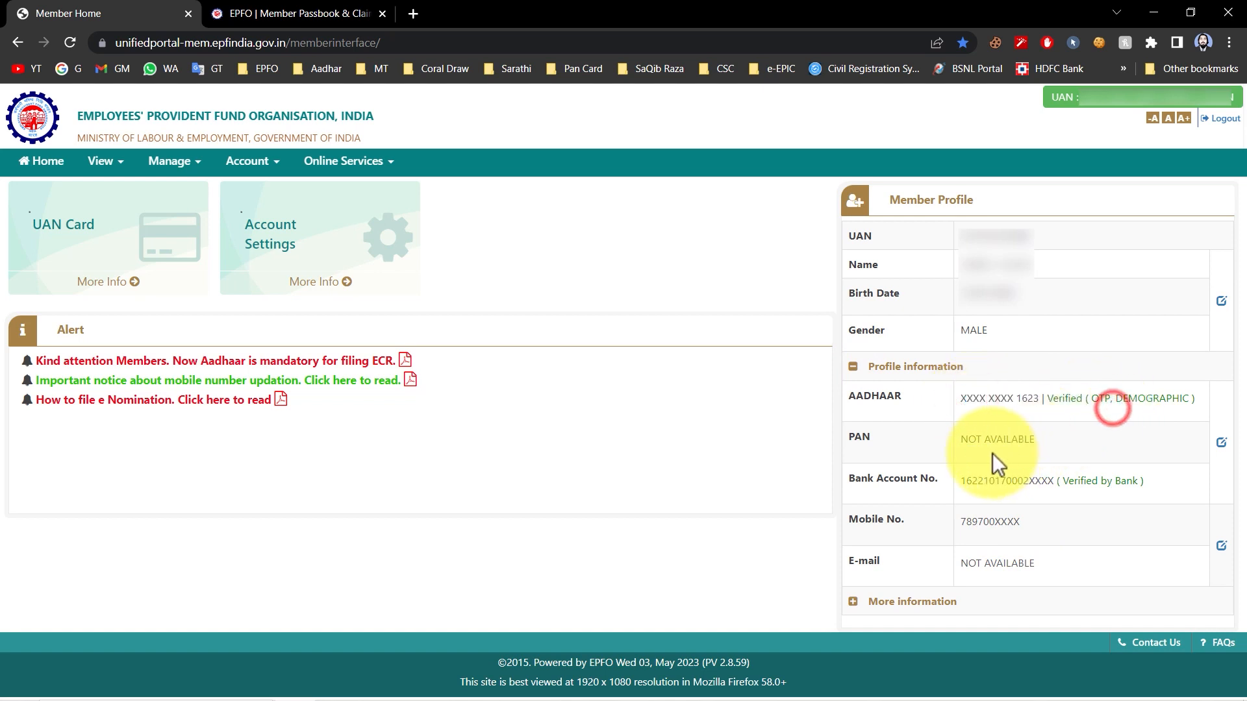
pyautogui.moveTo(961, 440); pyautogui.dragTo(1029, 440)
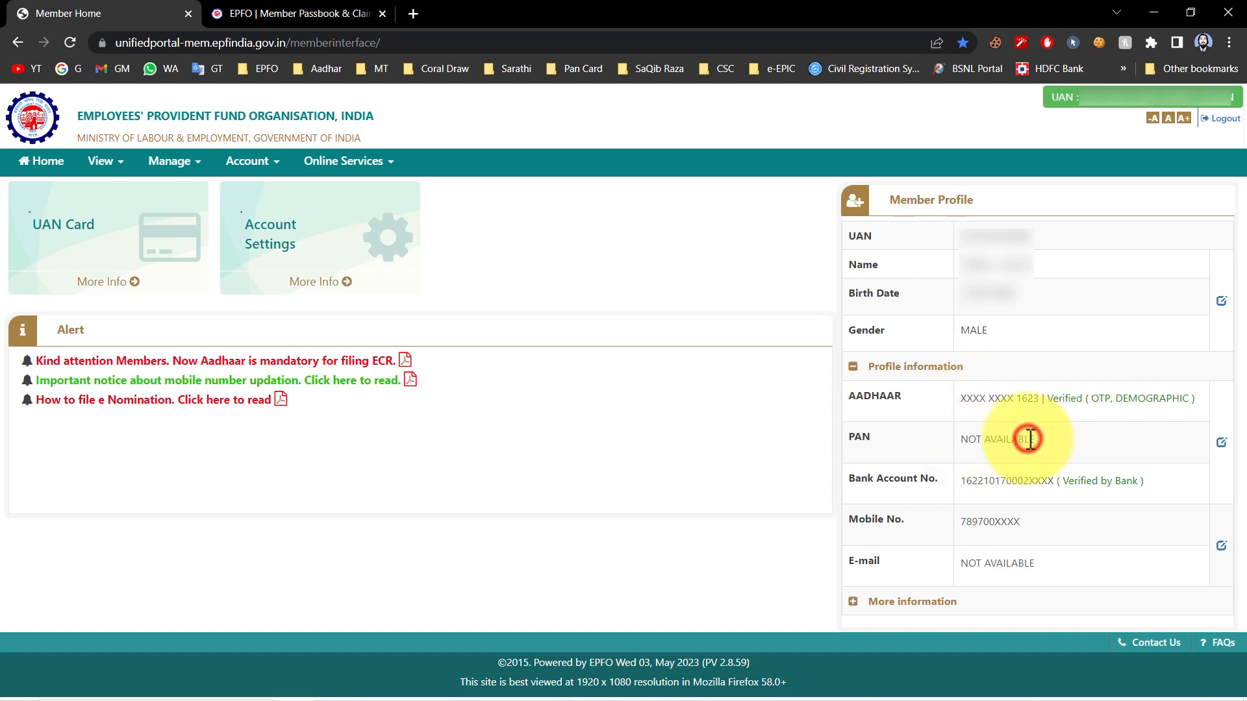
pyautogui.tripleClick(1035, 439)
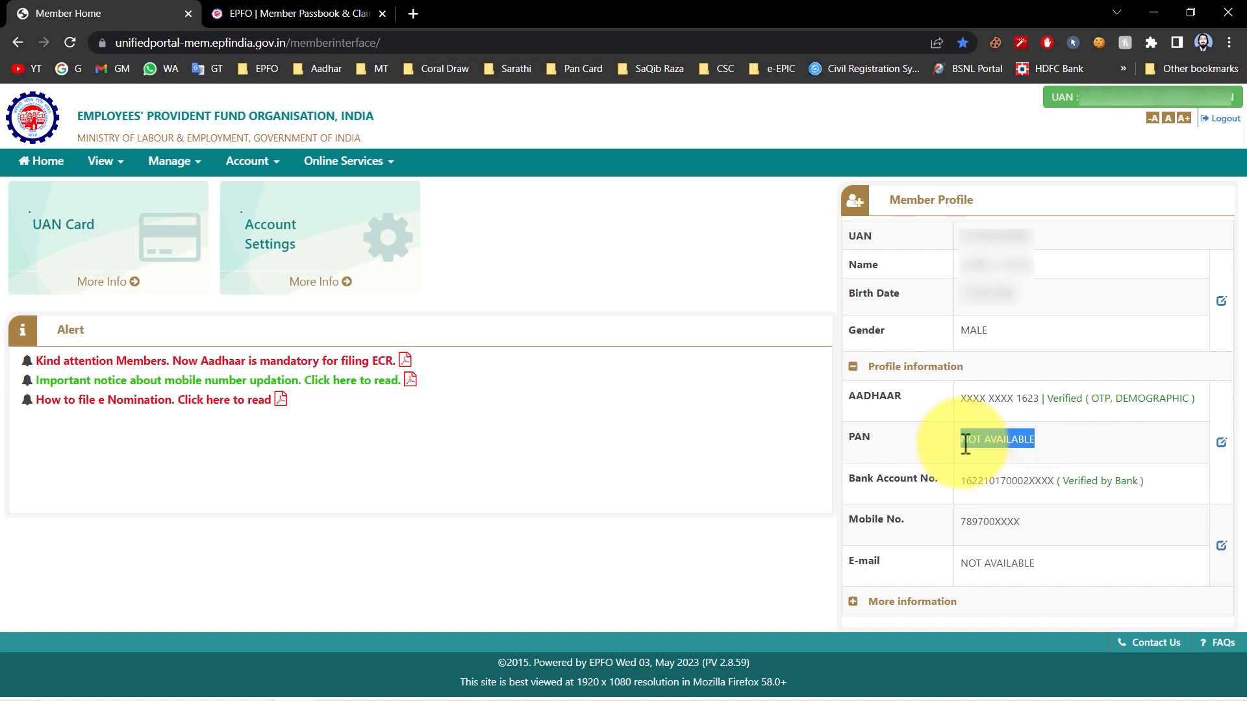
pyautogui.click(966, 445)
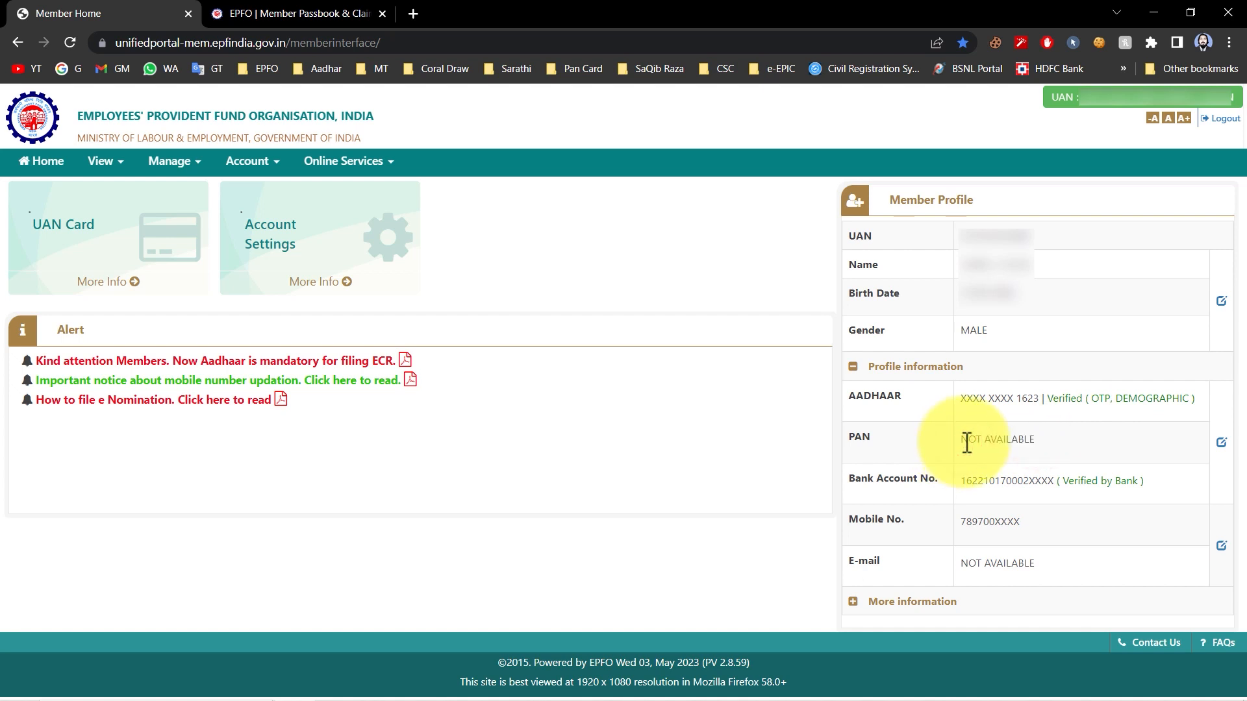
pyautogui.moveTo(933, 447); pyautogui.dragTo(1016, 456)
pyautogui.click(1020, 456)
pyautogui.moveTo(894, 483); pyautogui.dragTo(1048, 480)
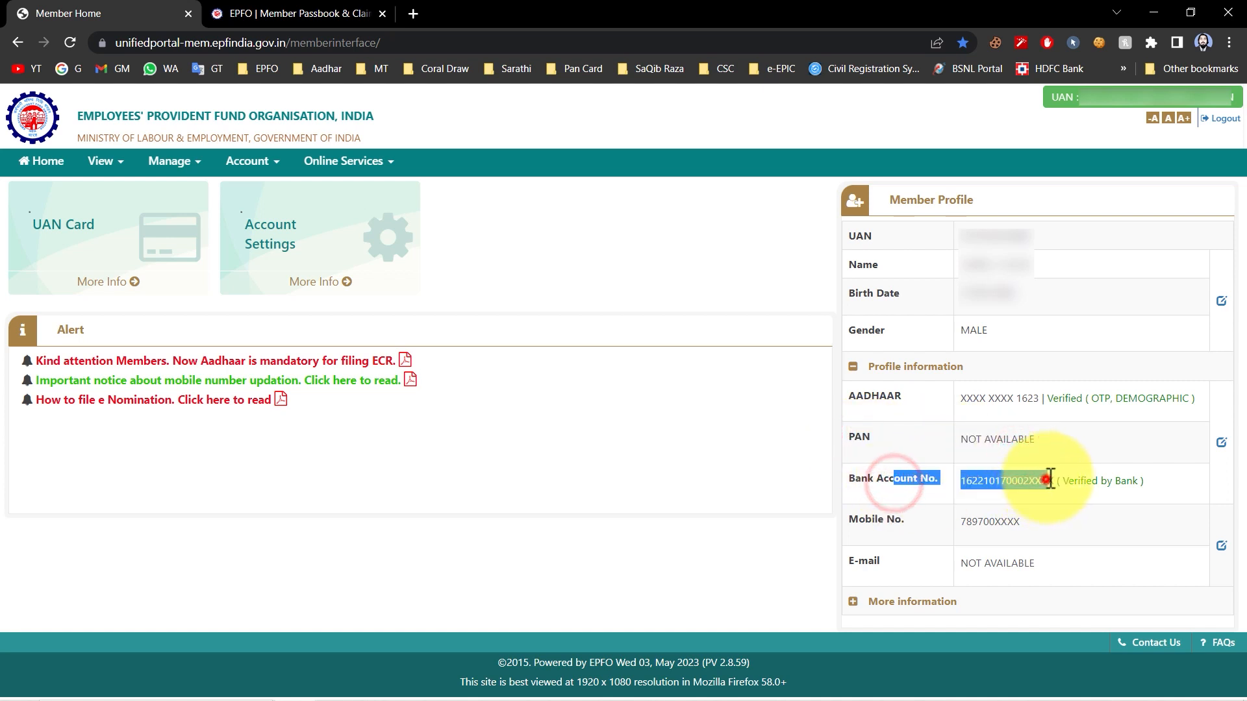
pyautogui.click(1046, 481)
pyautogui.moveTo(958, 482); pyautogui.dragTo(1136, 478)
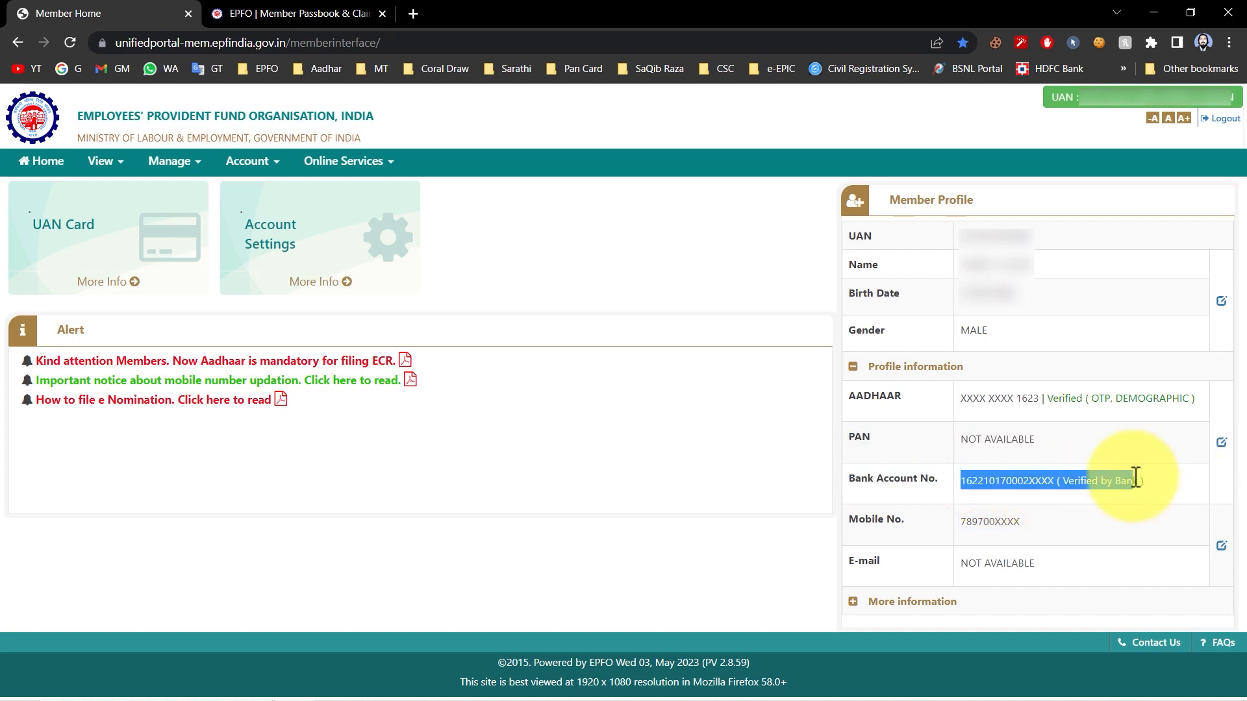
pyautogui.click(1145, 486)
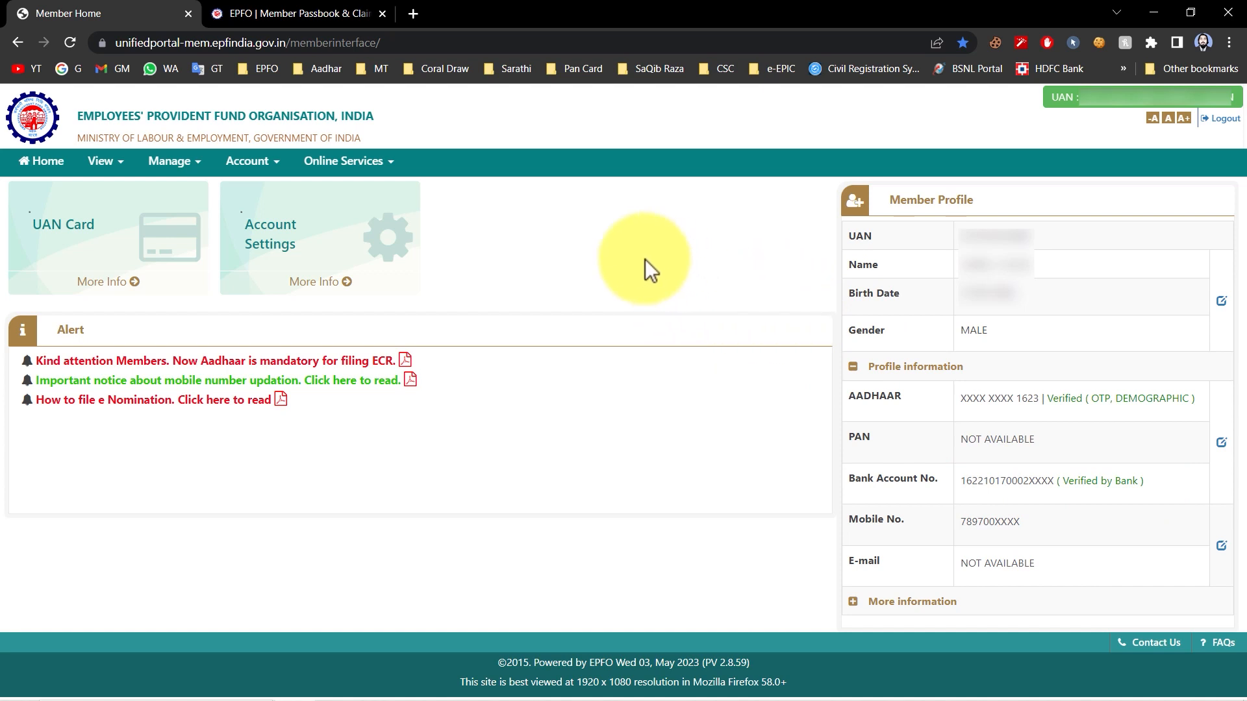
# Step: Open the member's service history and examine the member IDs and the first establishment's EPF joining and exit dates
pyautogui.click(104, 174)
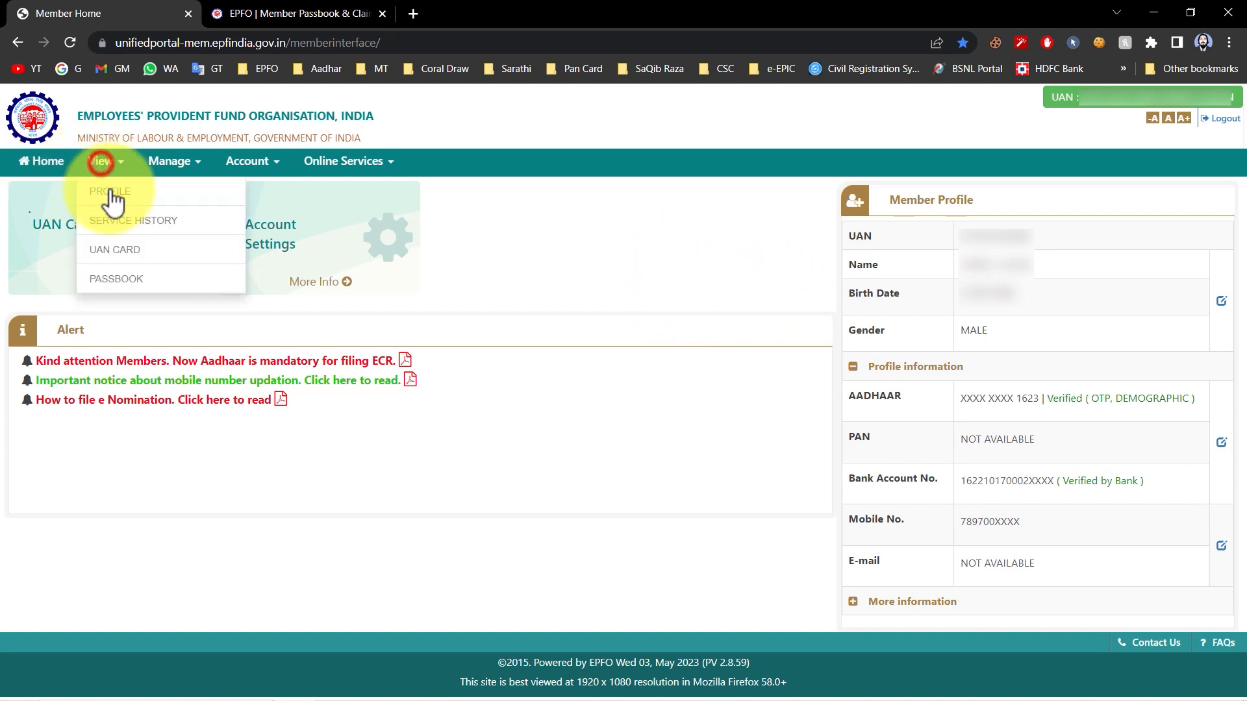
pyautogui.click(160, 227)
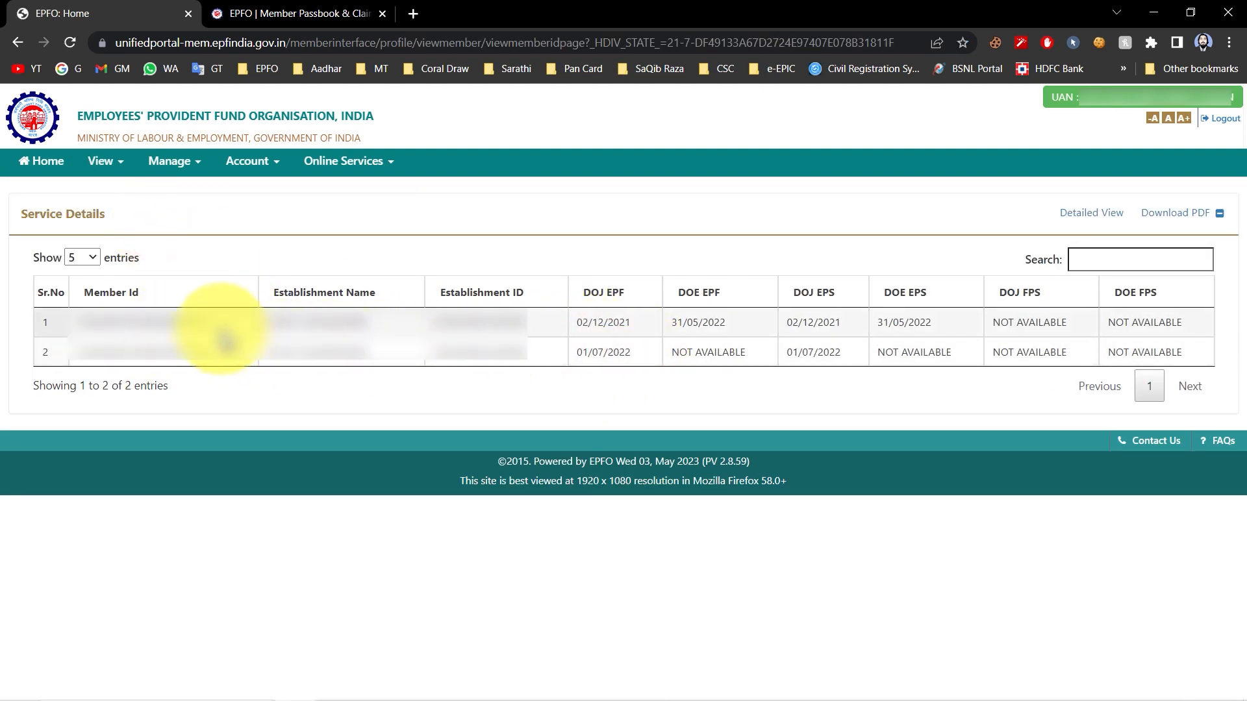
pyautogui.moveTo(79, 319); pyautogui.dragTo(185, 351)
pyautogui.click(184, 349)
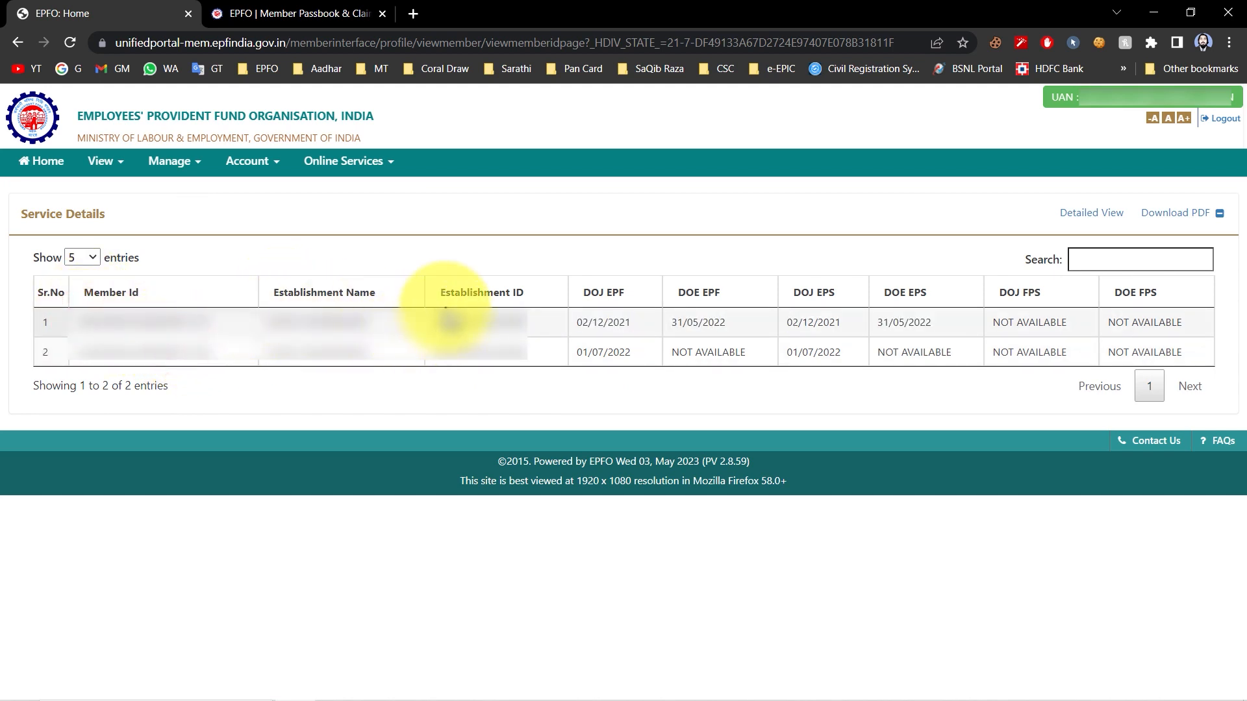
pyautogui.moveTo(578, 323); pyautogui.dragTo(755, 329)
pyautogui.click(755, 328)
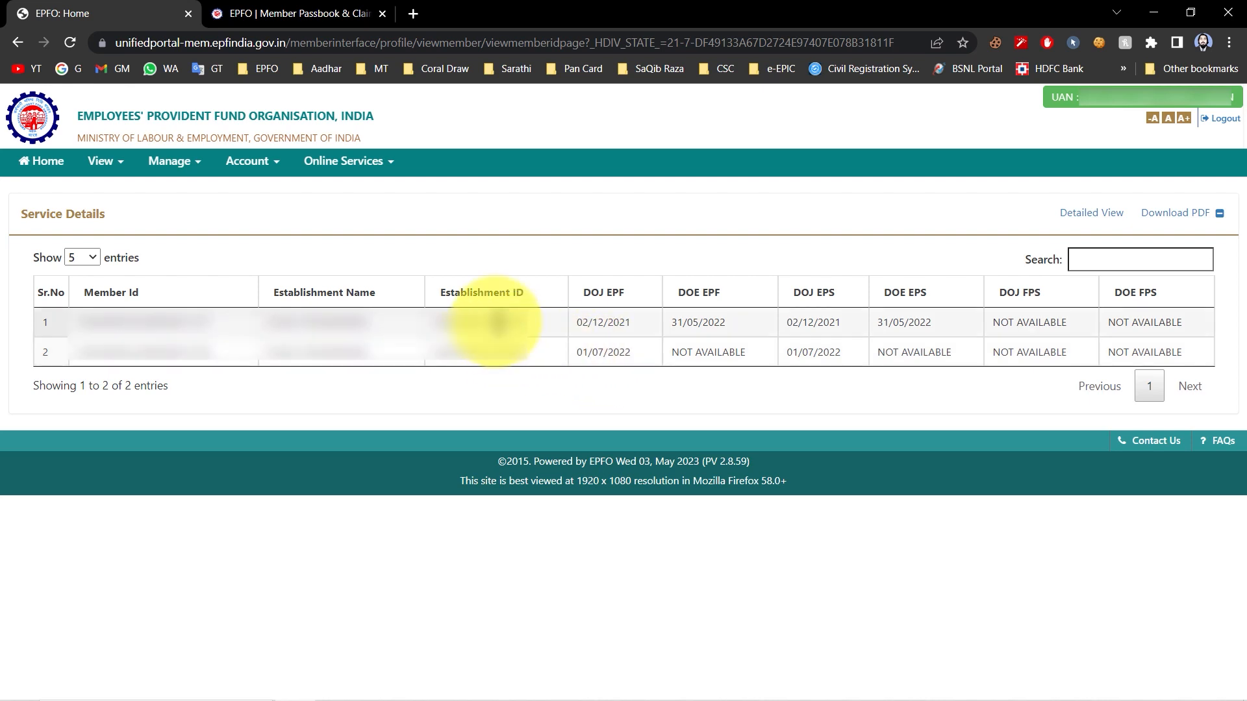
pyautogui.moveTo(494, 321); pyautogui.dragTo(725, 320)
pyautogui.click(645, 322)
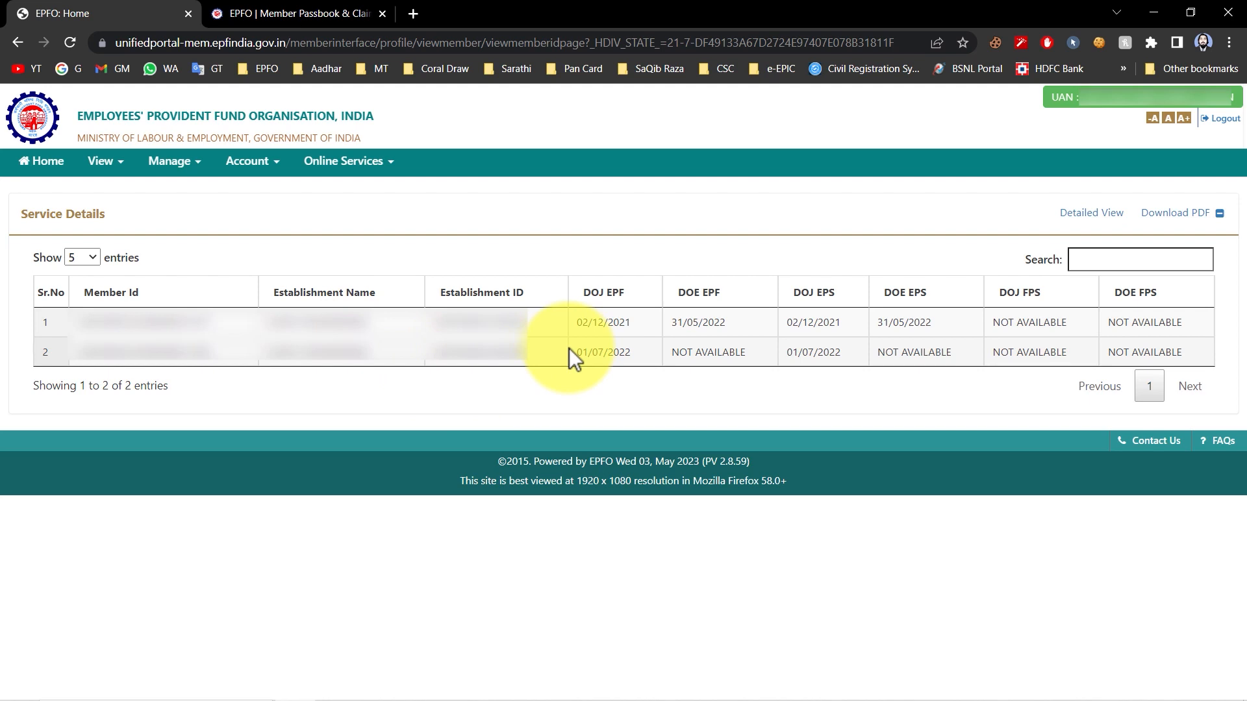
pyautogui.moveTo(575, 322); pyautogui.dragTo(628, 320)
pyautogui.click(645, 320)
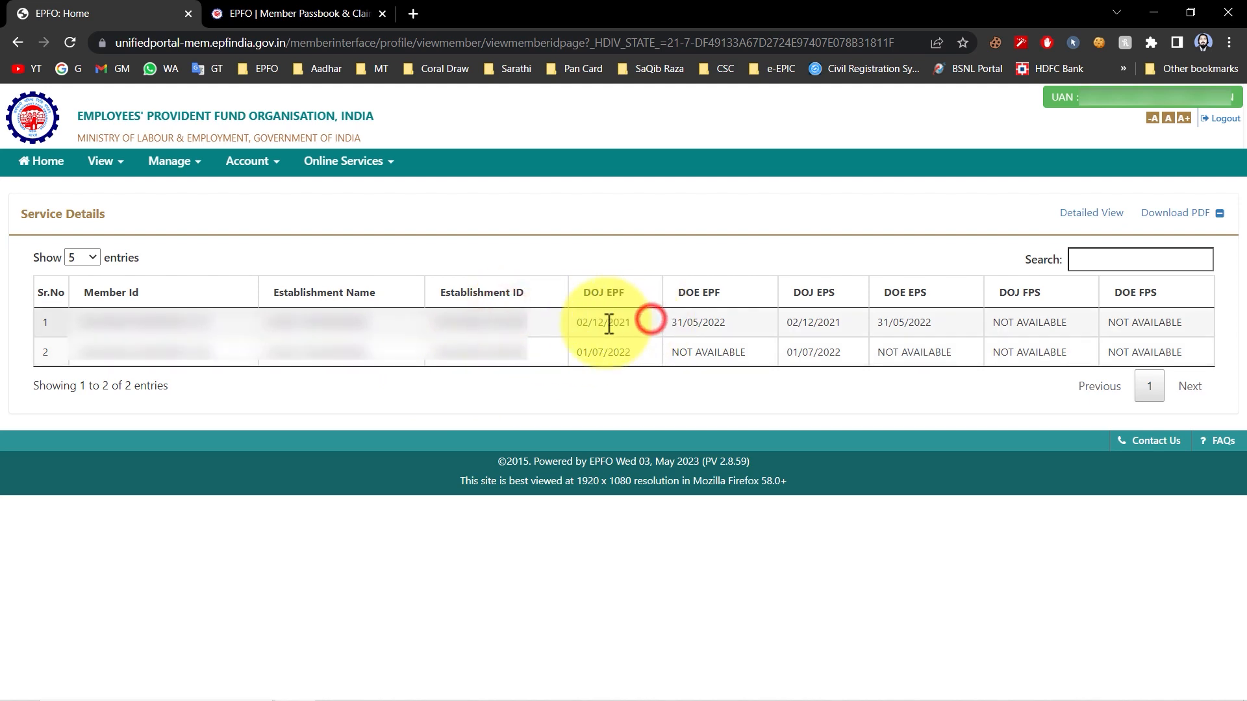
pyautogui.moveTo(672, 321); pyautogui.dragTo(331, 329)
pyautogui.click(734, 329)
pyautogui.click(330, 330)
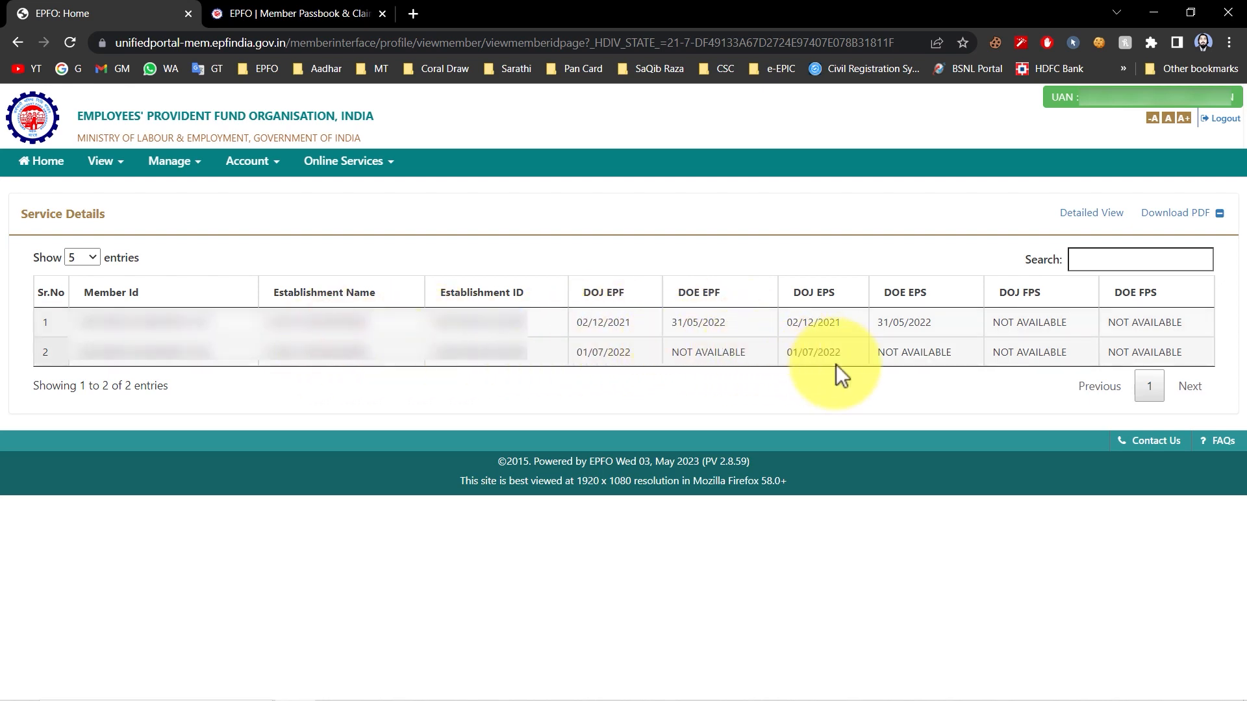
# Step: Check the second establishment's EPF exit date entry and compare it with the first establishment's joining and exit dates
pyautogui.moveTo(676, 354); pyautogui.dragTo(750, 352)
pyautogui.click(750, 353)
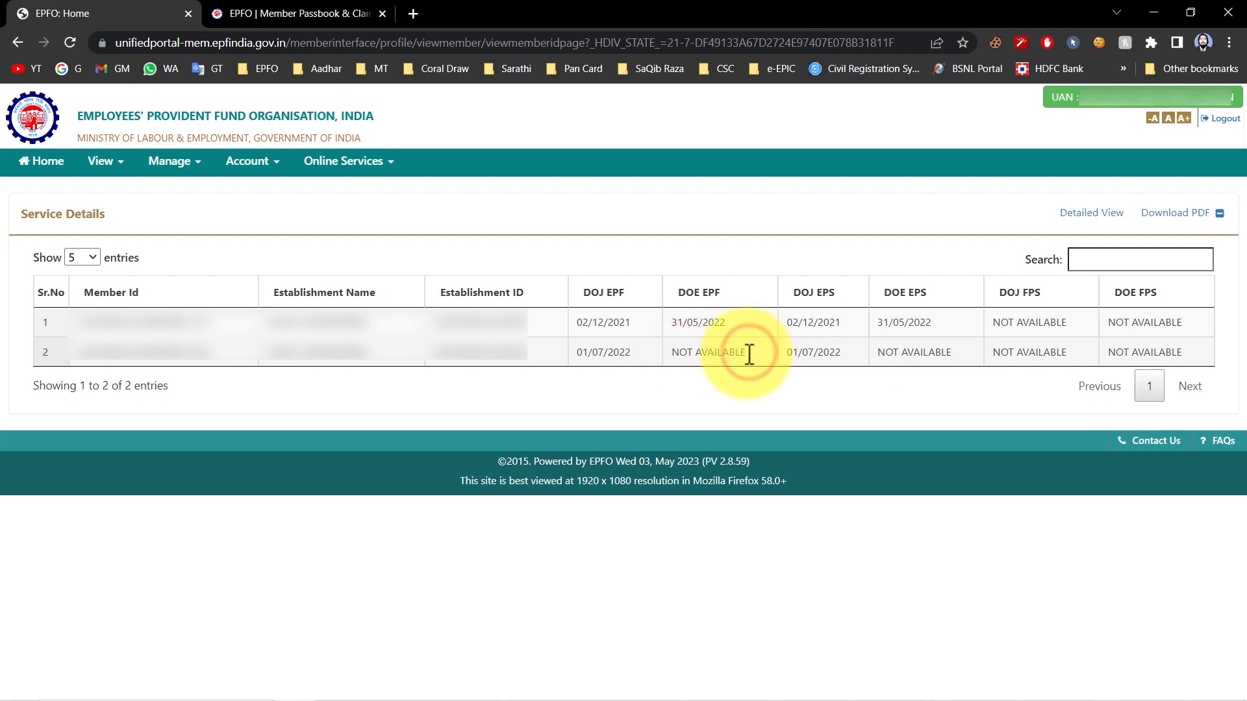
pyautogui.moveTo(445, 355); pyautogui.dragTo(757, 352)
pyautogui.click(756, 351)
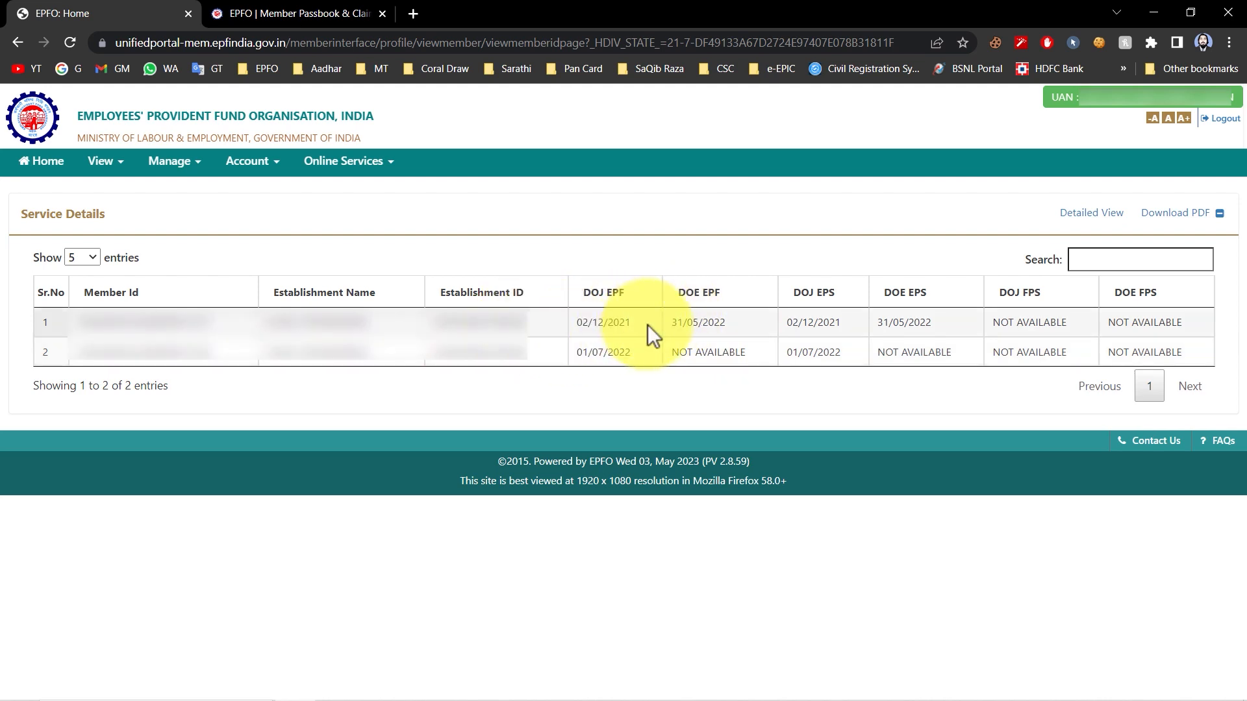
pyautogui.moveTo(580, 324); pyautogui.dragTo(726, 322)
pyautogui.click(726, 323)
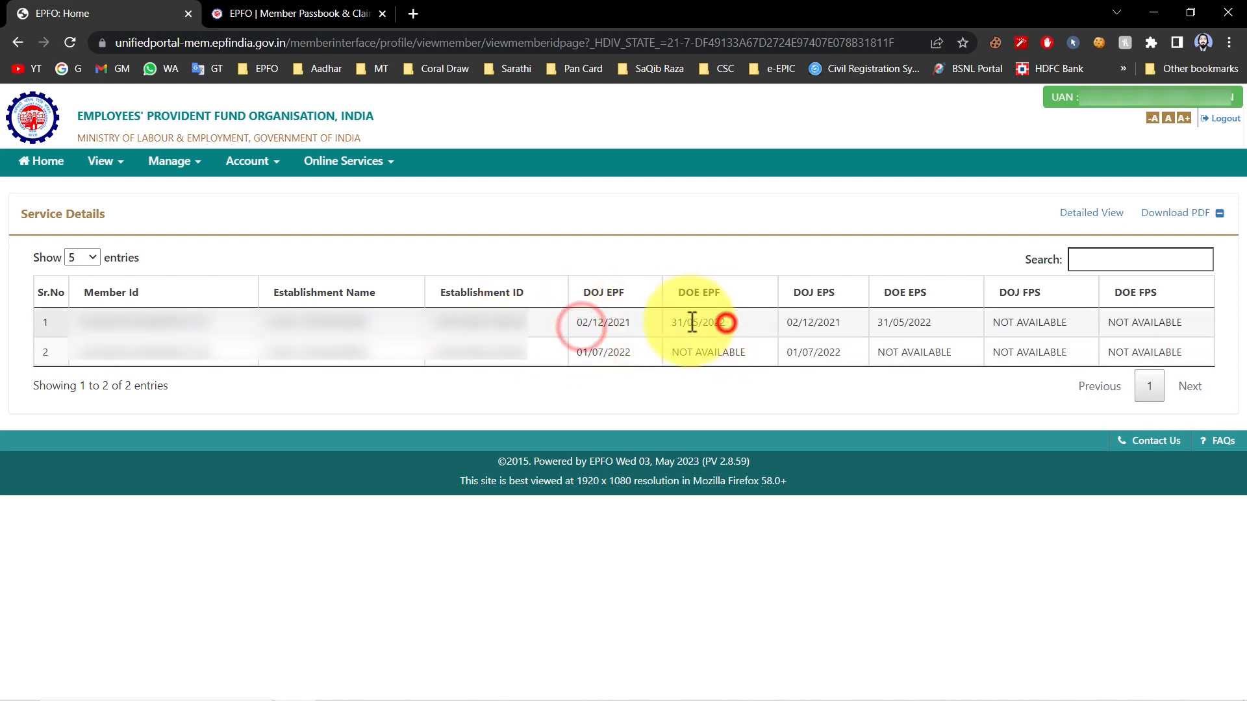
# Step: Open the member passbook site and sign in to EPF Passbook & Claim Status with the prefilled credentials
pyautogui.click(101, 163)
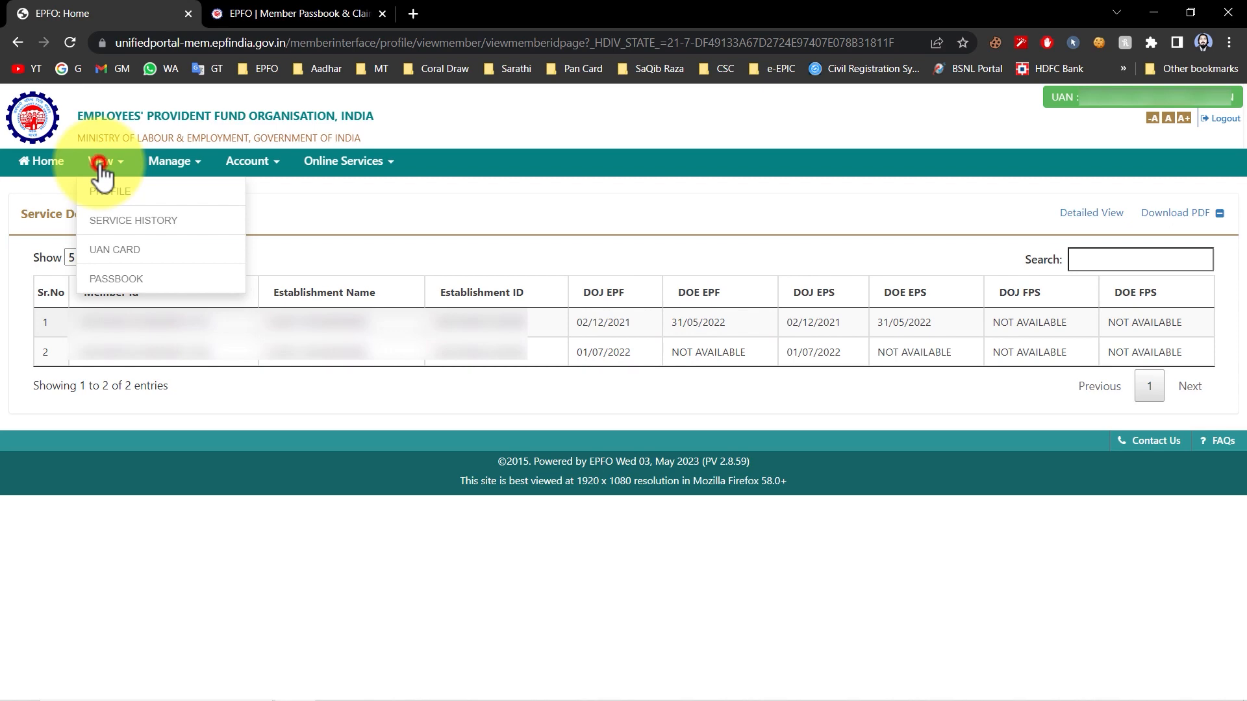
pyautogui.click(116, 286)
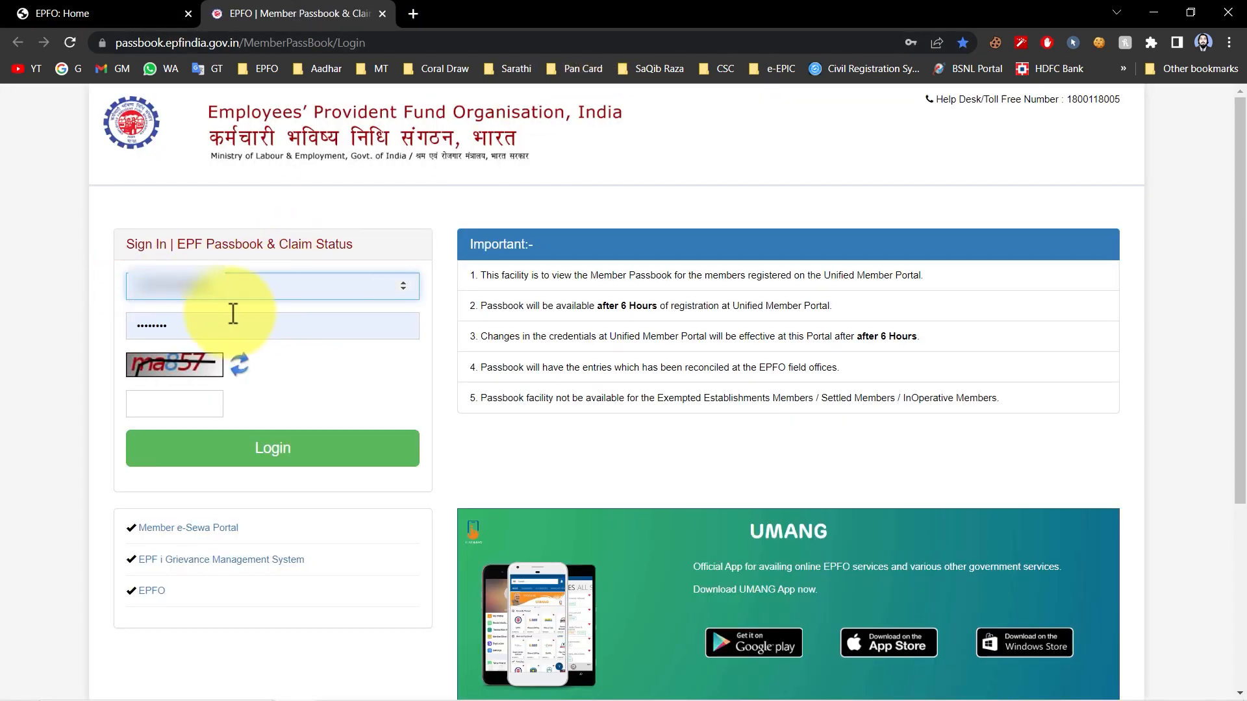
pyautogui.click(261, 454)
# Step: Choose the first member ID in the list and open its yearly passbook
pyautogui.click(398, 421)
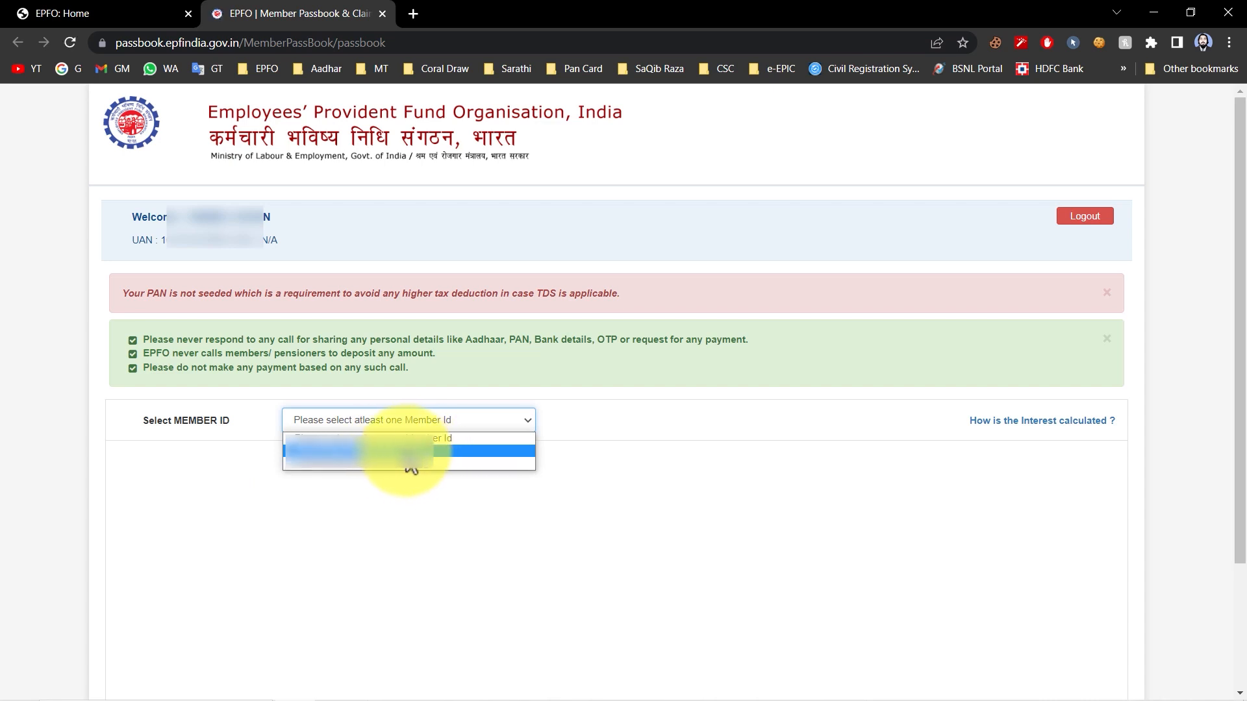
pyautogui.click(407, 455)
pyautogui.click(185, 470)
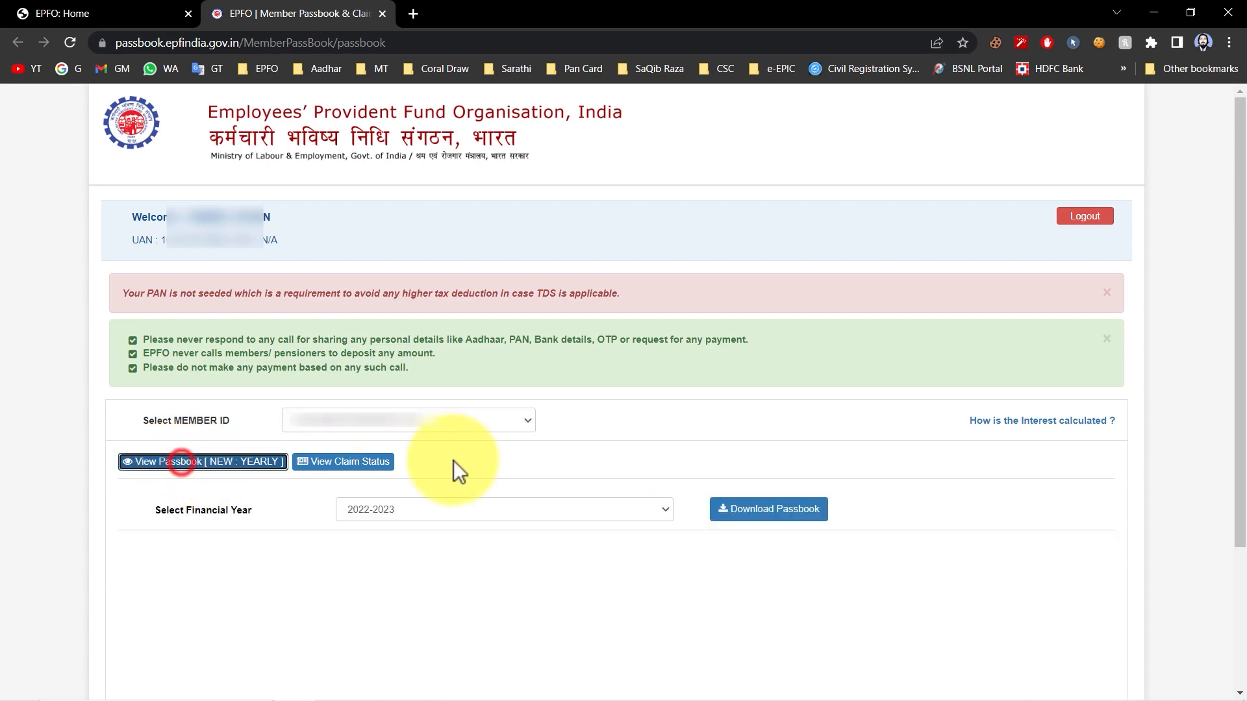
# Step: Examine the 2022-2023 passbook's closing balances for employee share, employer share and pension contributions
pyautogui.scroll(-6, 605, 640)
pyautogui.moveTo(605, 641); pyautogui.dragTo(634, 641)
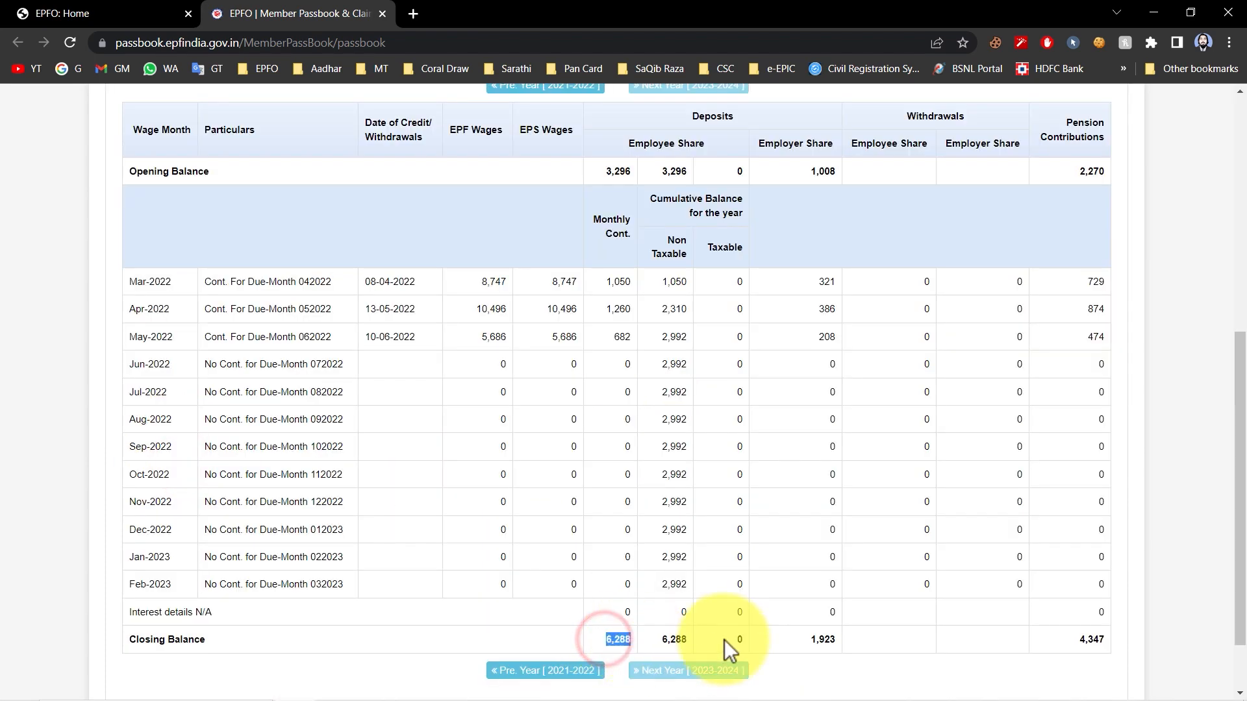
pyautogui.moveTo(806, 639); pyautogui.dragTo(839, 639)
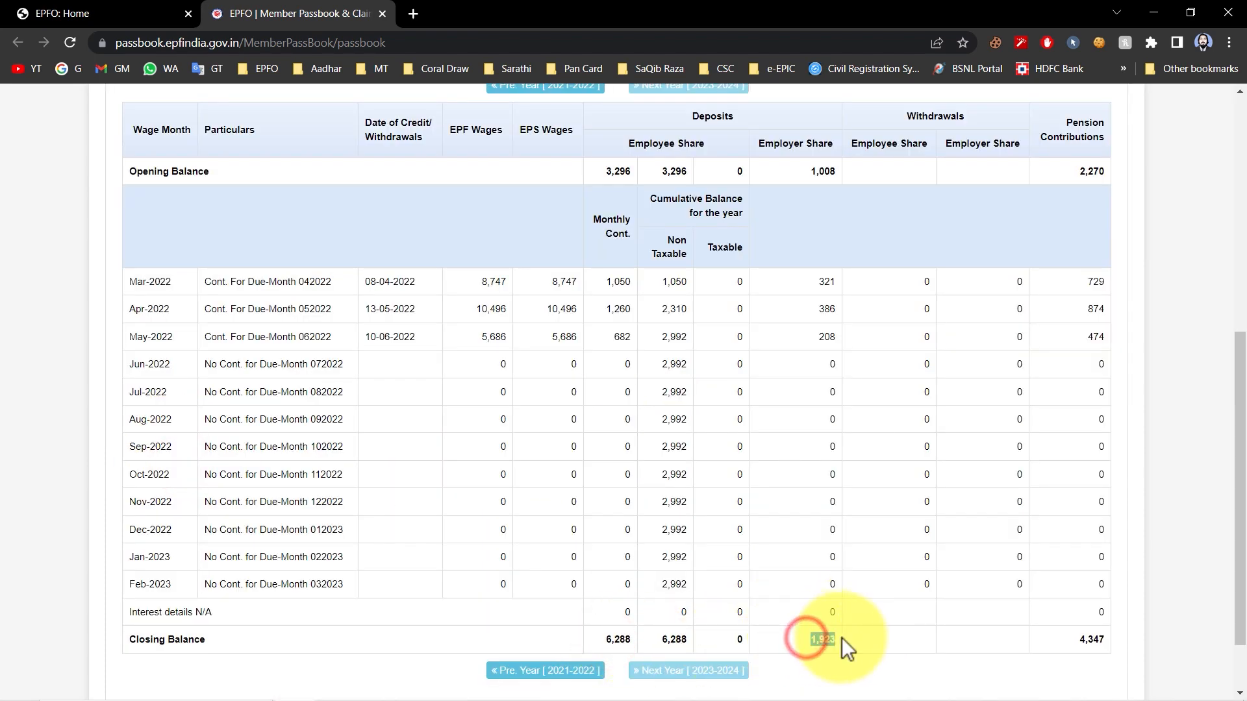
pyautogui.click(1065, 640)
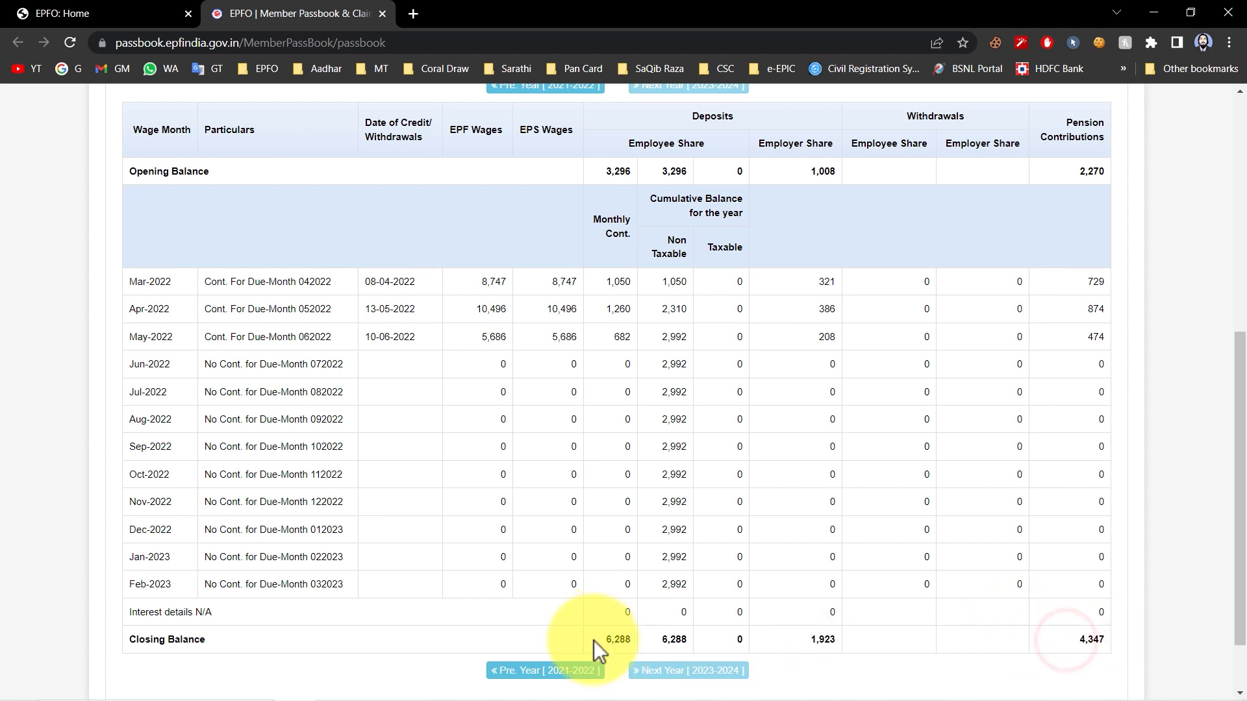
pyautogui.moveTo(594, 640); pyautogui.dragTo(624, 641)
pyautogui.moveTo(795, 640); pyautogui.dragTo(842, 640)
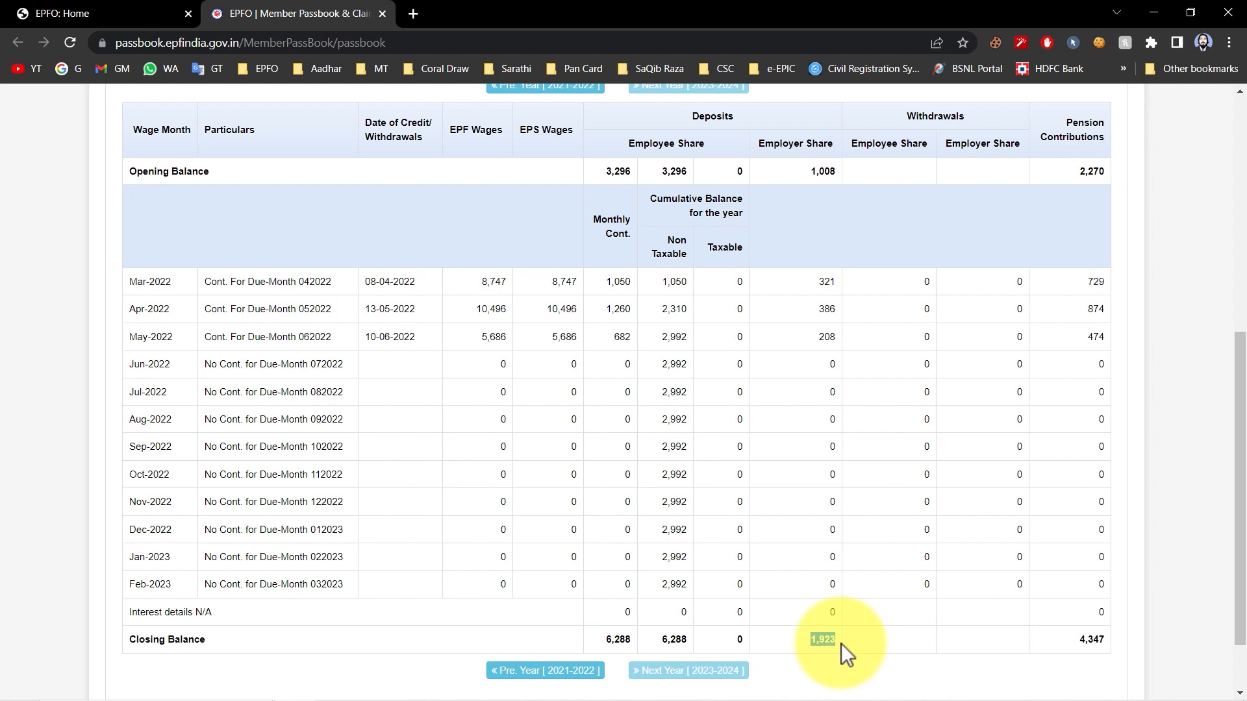
pyautogui.moveTo(1077, 642); pyautogui.dragTo(1116, 642)
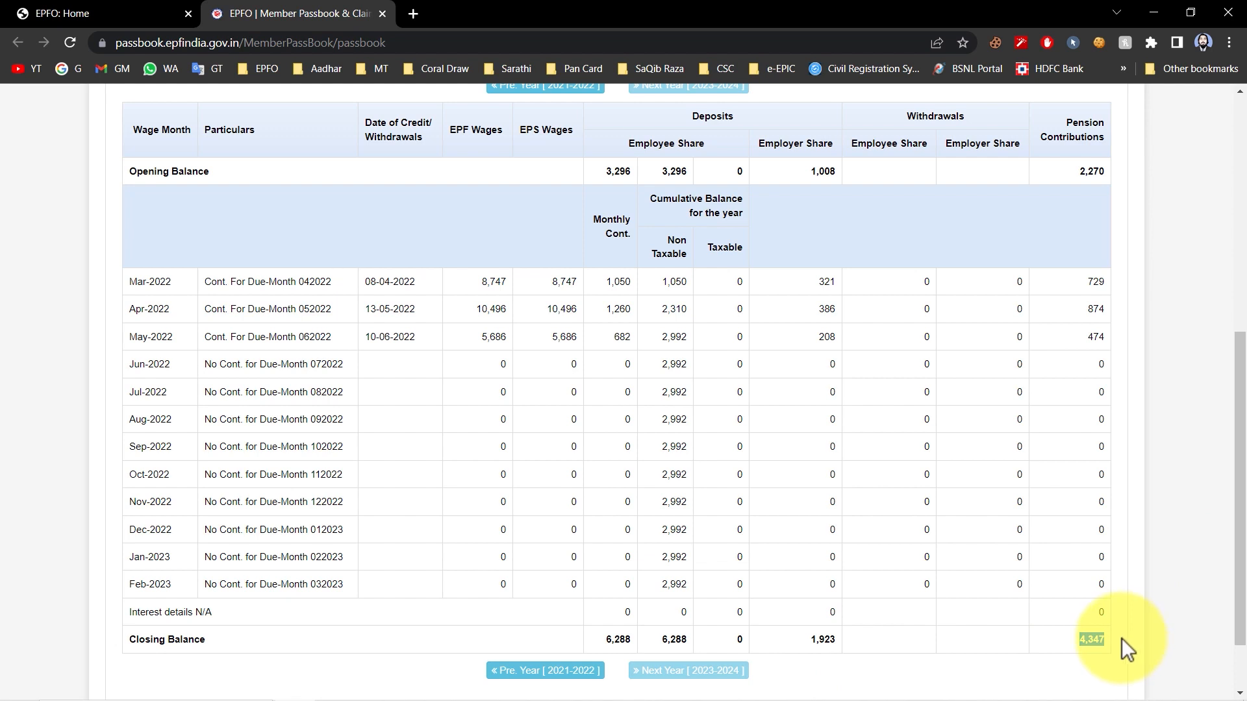
pyautogui.click(1074, 641)
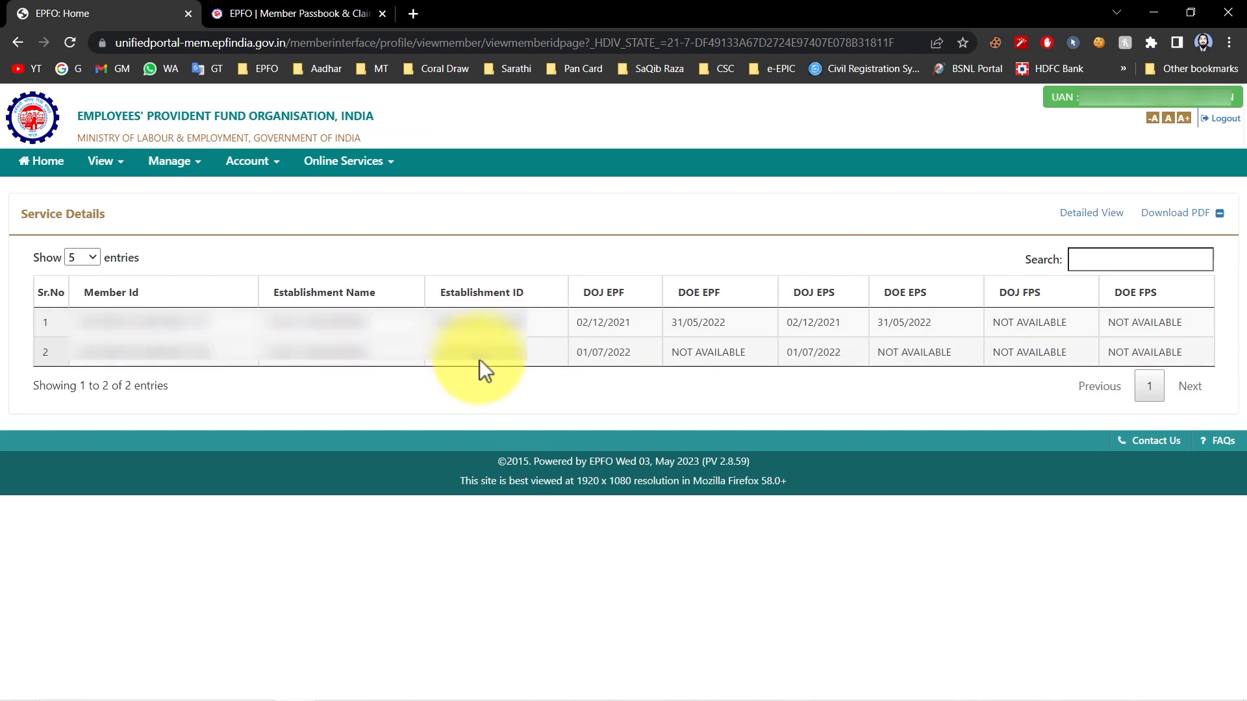
# Step: Return to the service details and compare the EPF joining and exit dates of the first and second establishments
pyautogui.moveTo(670, 323); pyautogui.dragTo(728, 322)
pyautogui.click(769, 335)
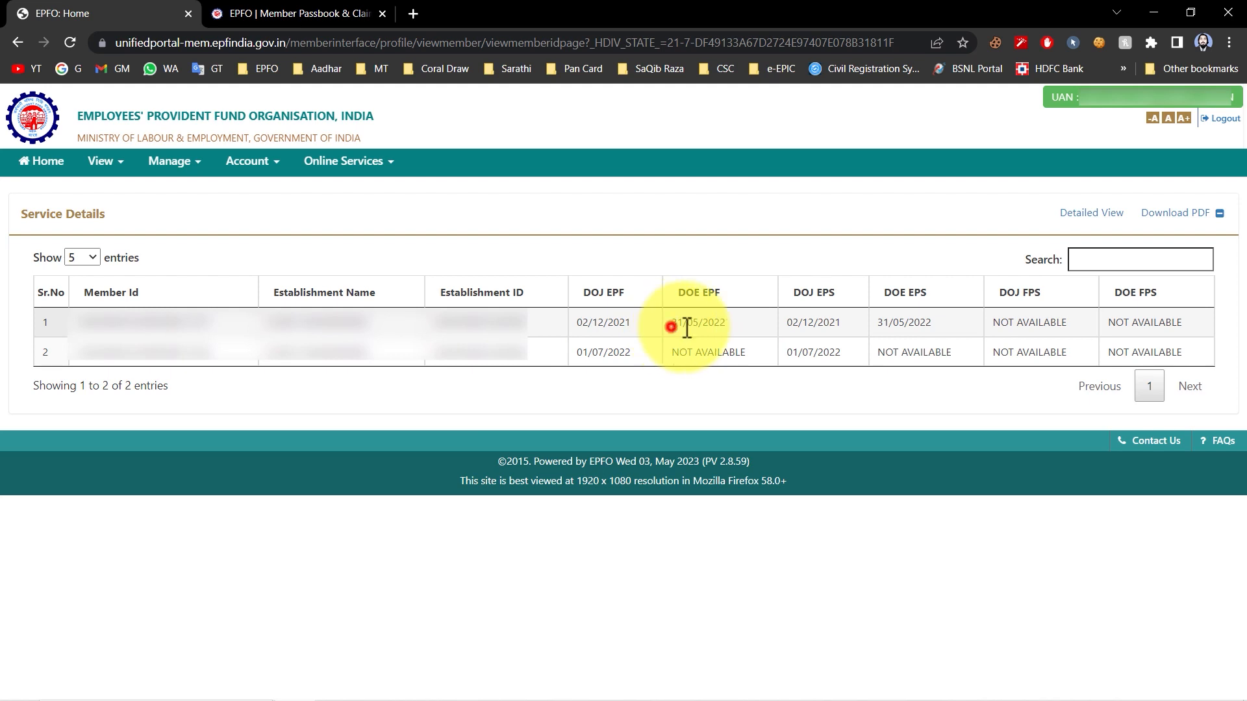
pyautogui.moveTo(671, 327); pyautogui.dragTo(730, 326)
pyautogui.click(730, 326)
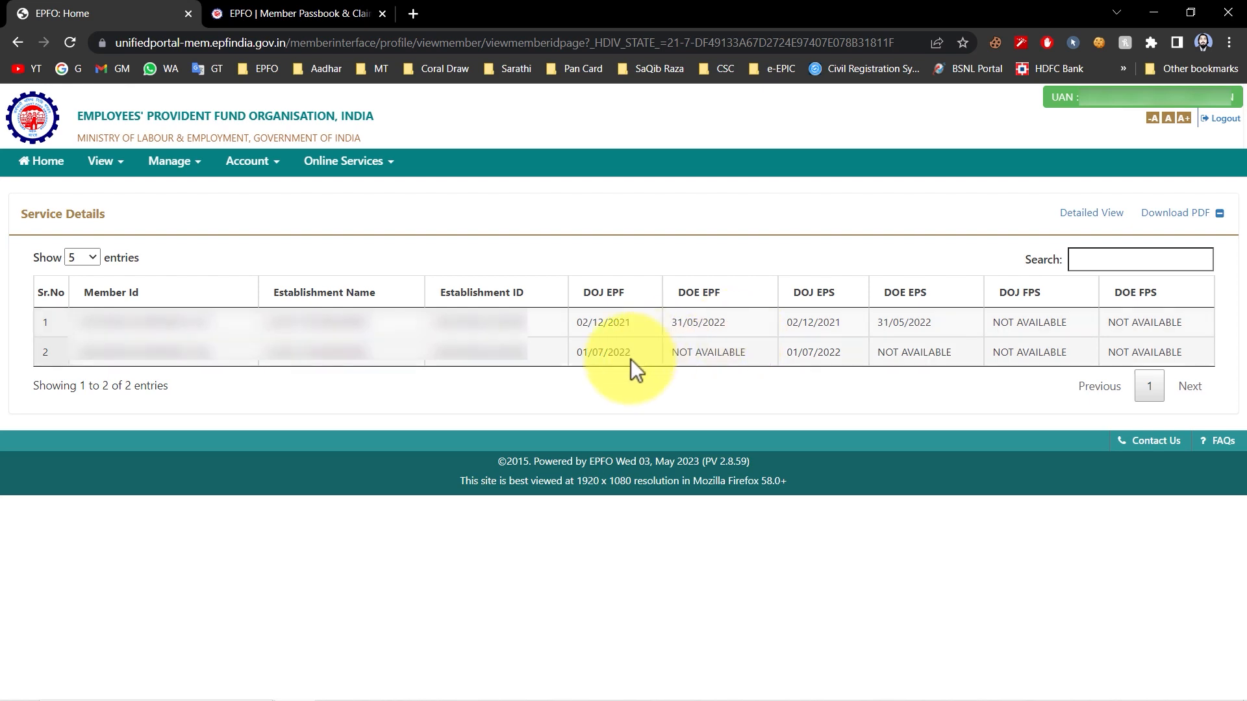
pyautogui.moveTo(502, 354); pyautogui.dragTo(757, 345)
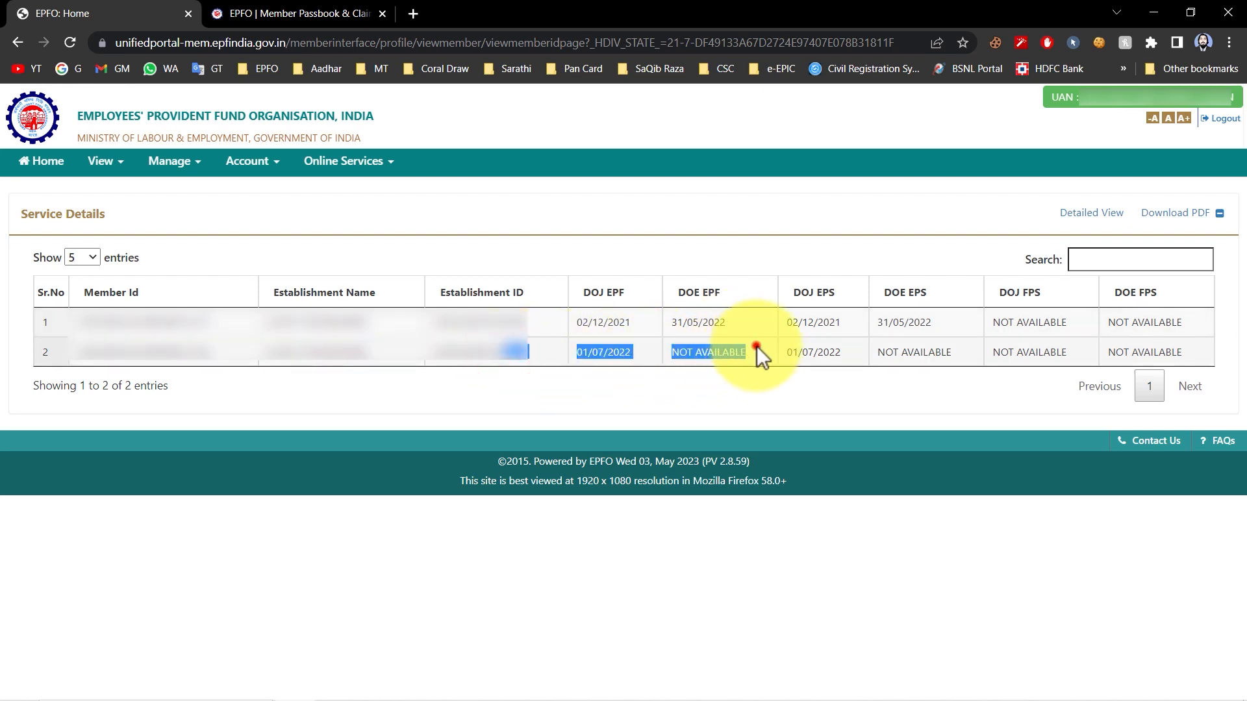
pyautogui.click(757, 346)
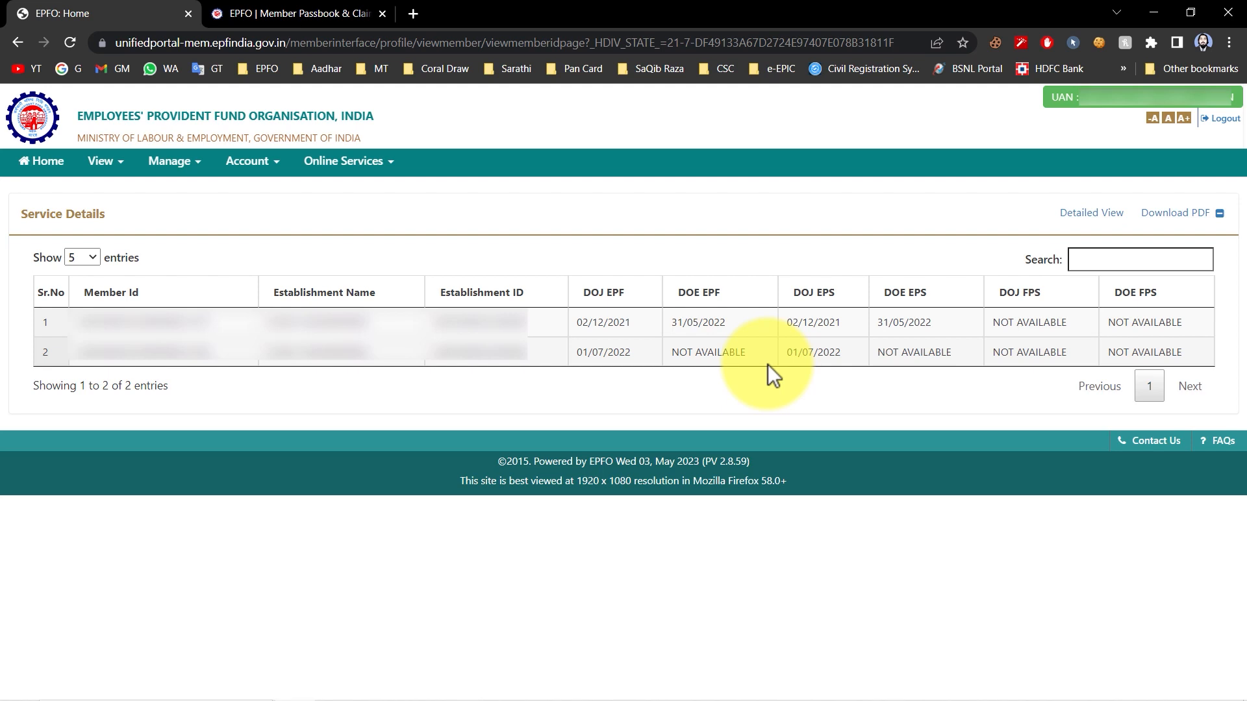
pyautogui.click(292, 355)
pyautogui.moveTo(293, 357); pyautogui.dragTo(796, 361)
pyautogui.click(829, 360)
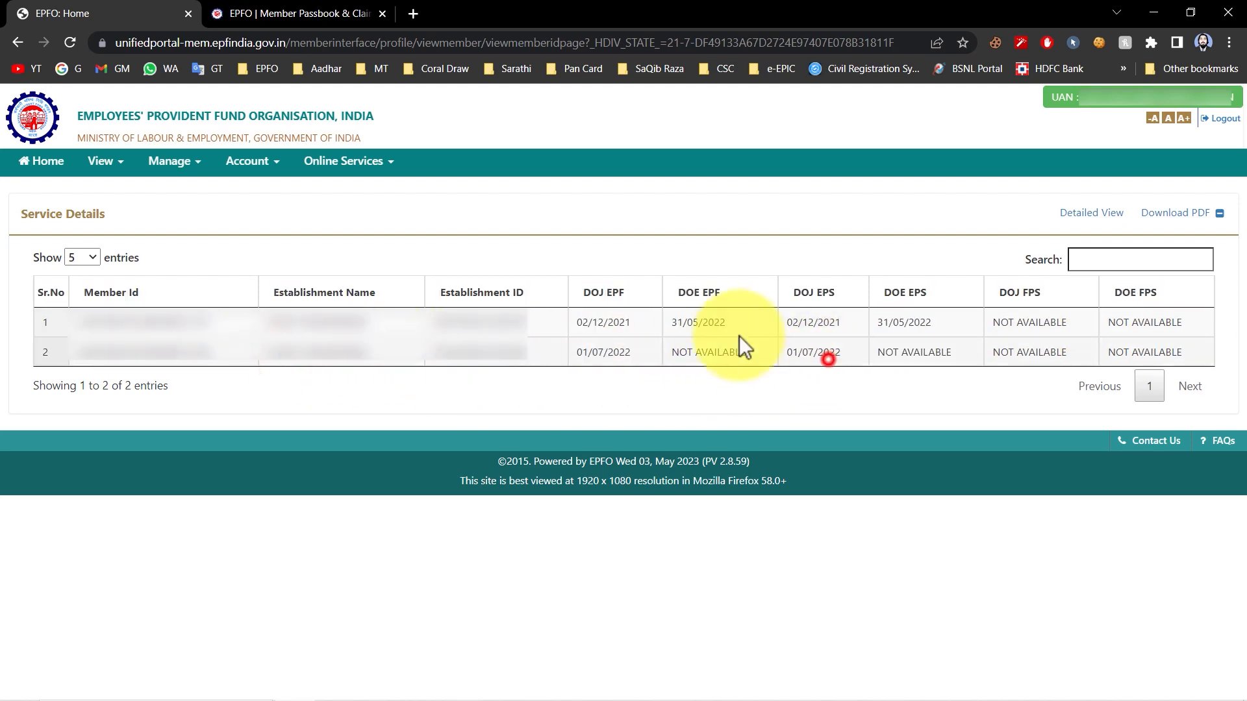
pyautogui.moveTo(497, 321); pyautogui.dragTo(687, 326)
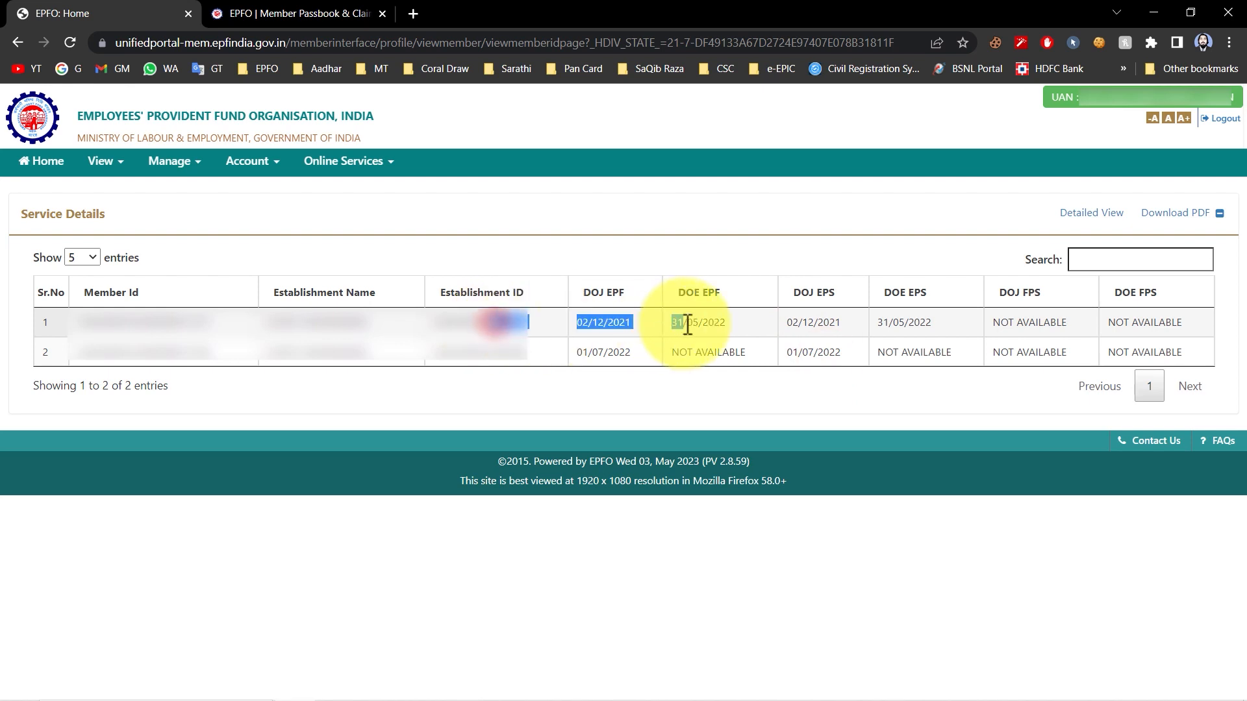
pyautogui.click(712, 351)
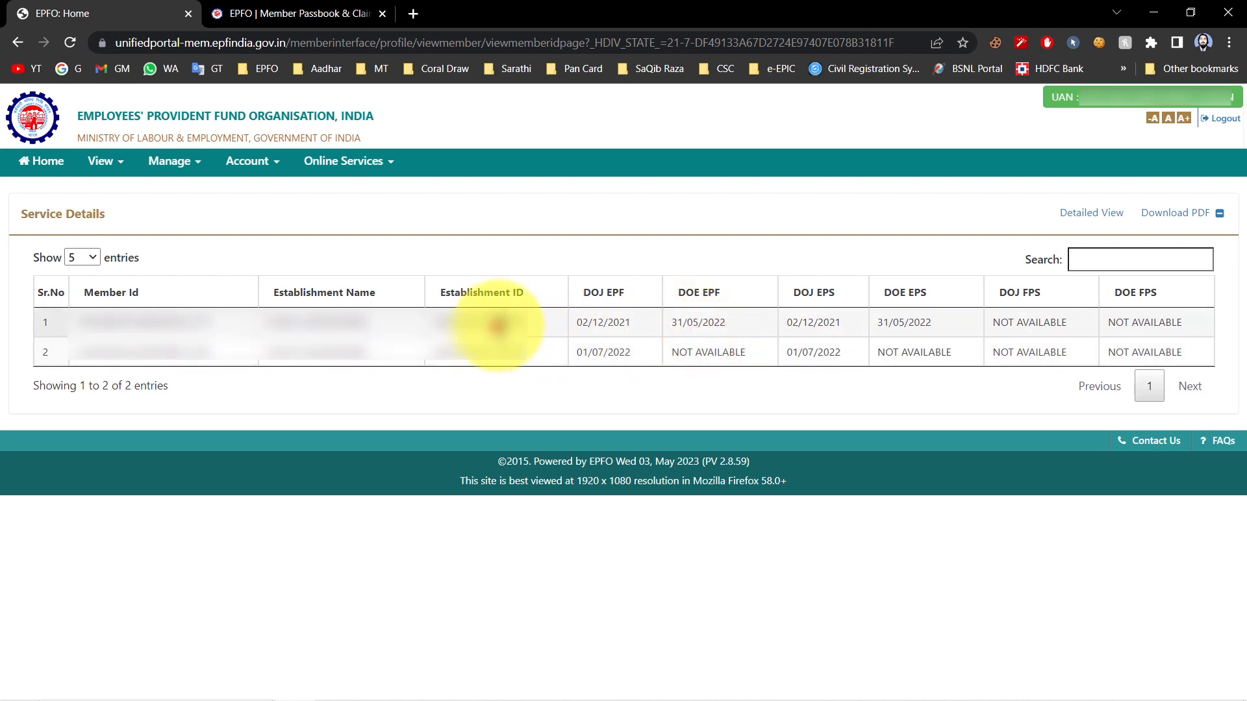
# Step: Review both establishment rows, checking the second one's missing EPF exit date and the first one's EPF and EPS dates
pyautogui.moveTo(500, 321); pyautogui.dragTo(676, 325)
pyautogui.moveTo(493, 360); pyautogui.dragTo(702, 360)
pyautogui.click(715, 360)
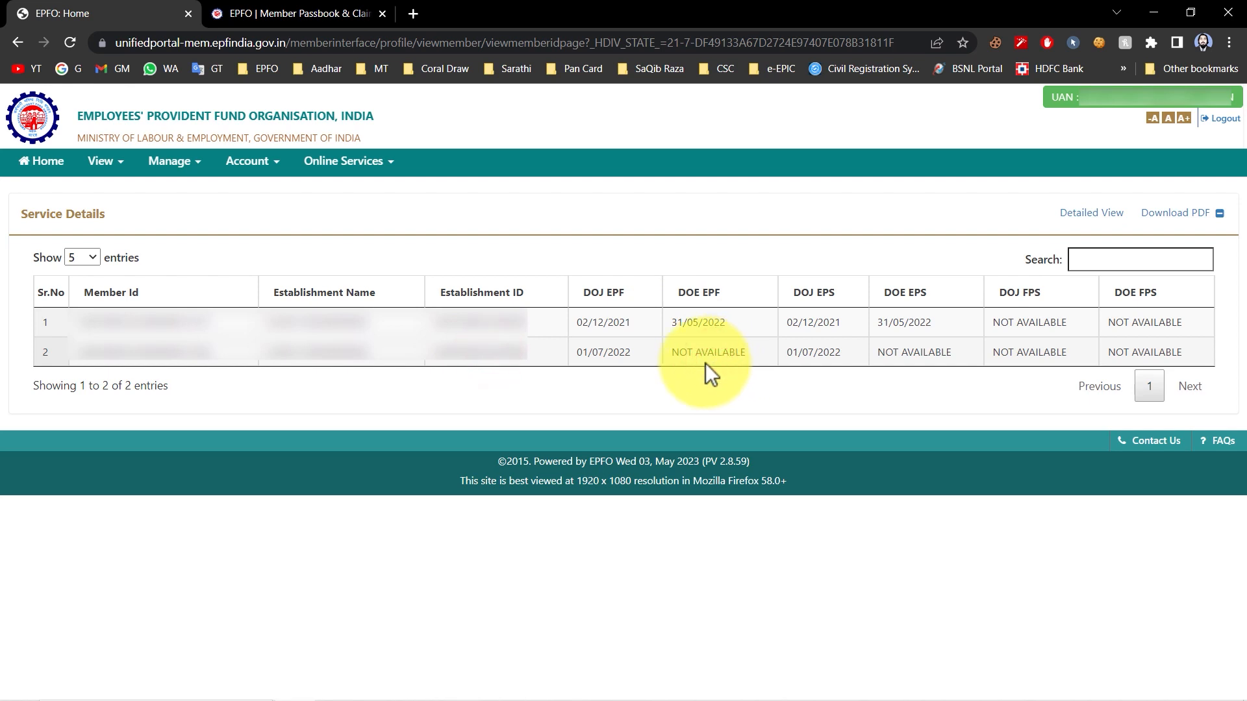
pyautogui.click(300, 327)
pyautogui.moveTo(300, 327); pyautogui.dragTo(636, 336)
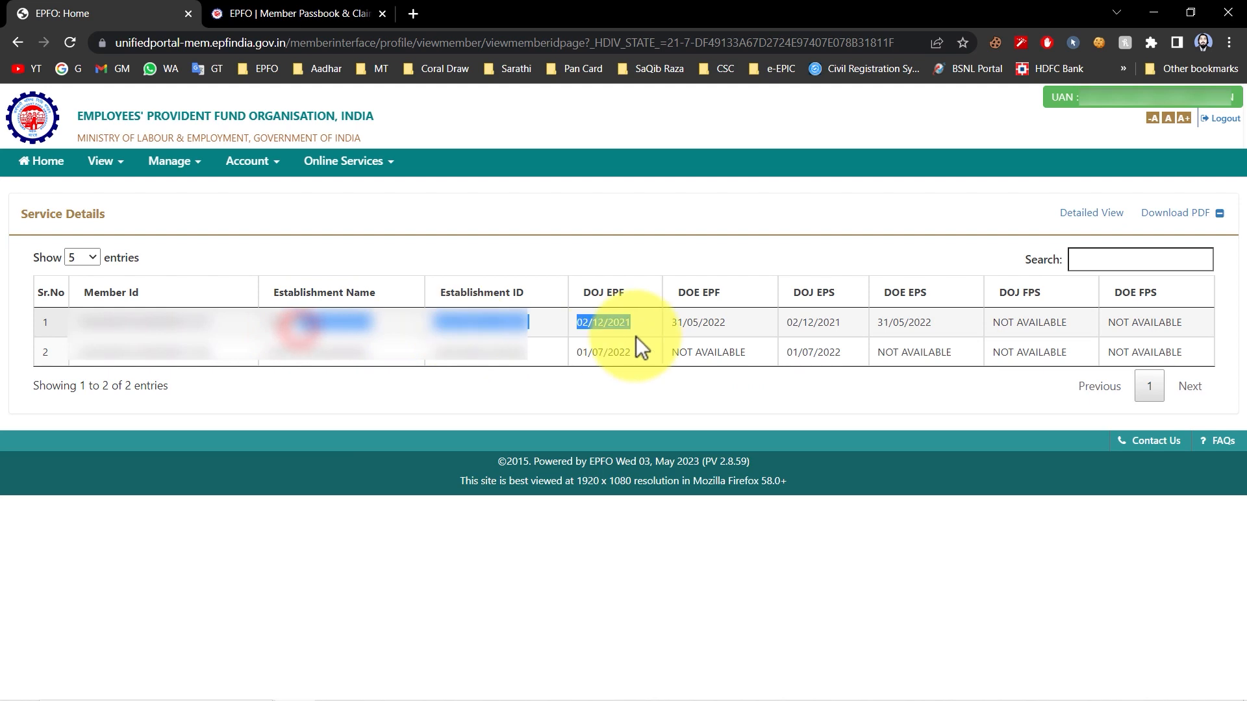
pyautogui.click(634, 337)
pyautogui.moveTo(312, 351); pyautogui.dragTo(715, 357)
pyautogui.click(715, 357)
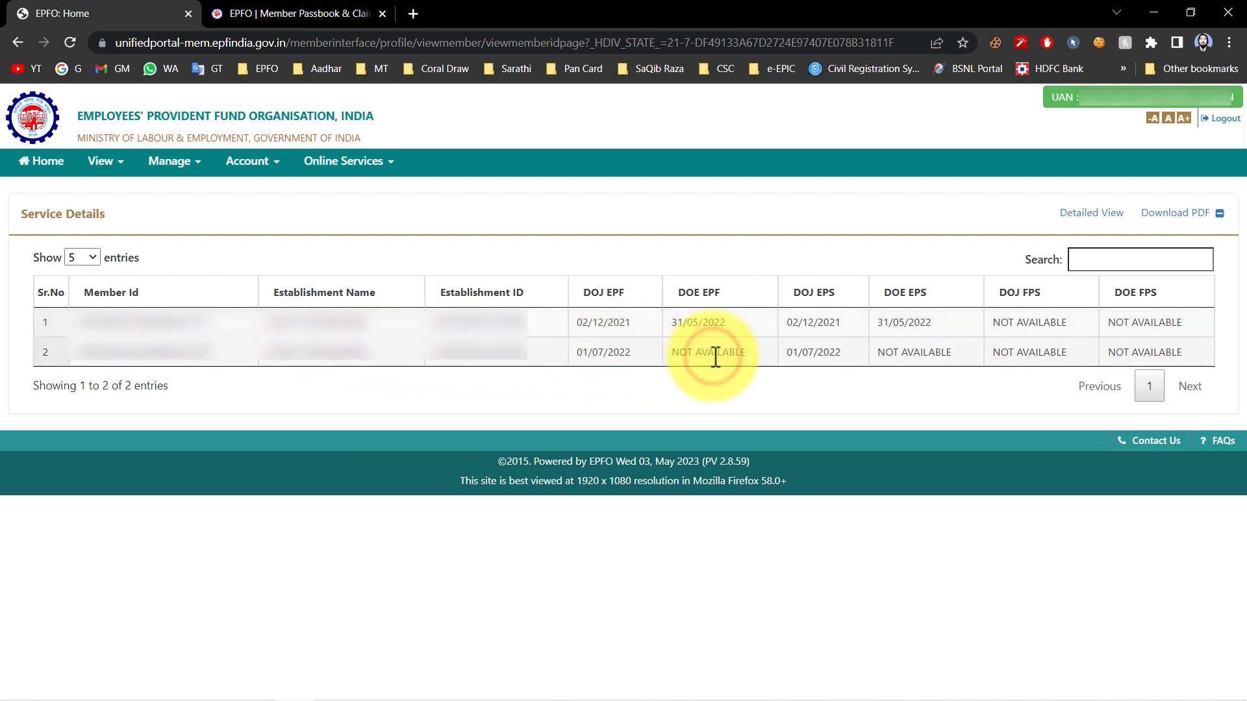
pyautogui.moveTo(326, 322); pyautogui.dragTo(844, 329)
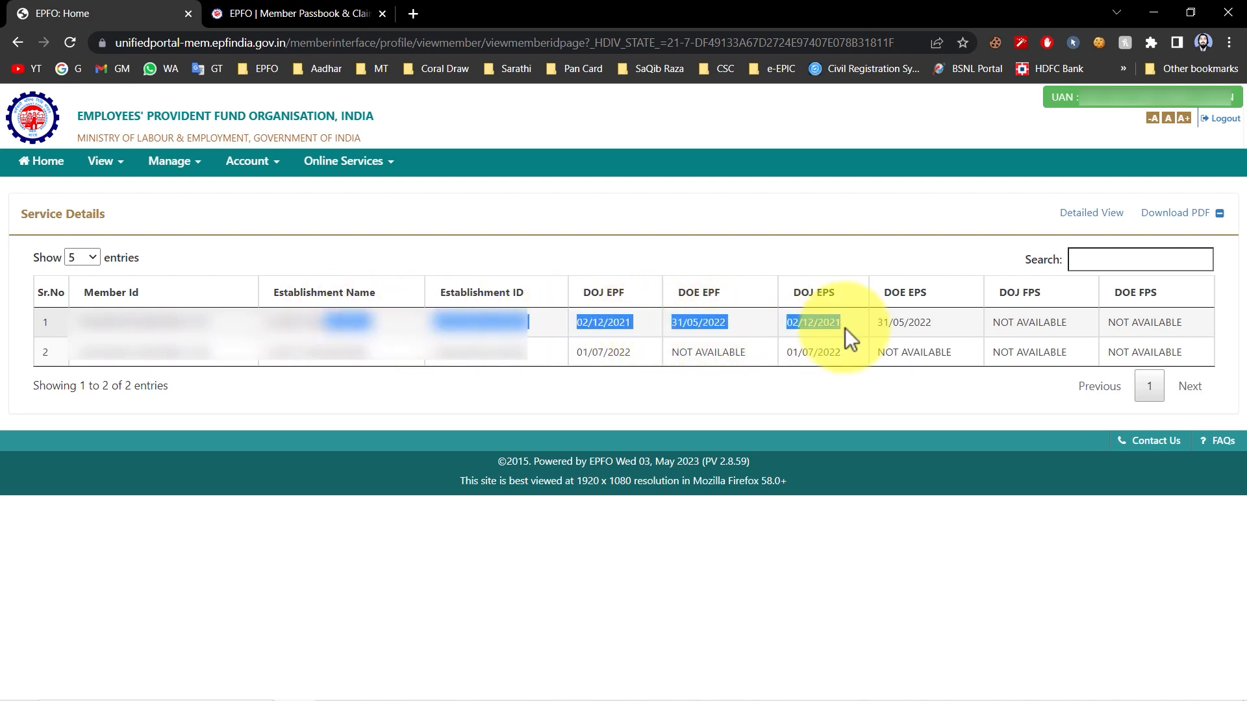
pyautogui.click(844, 328)
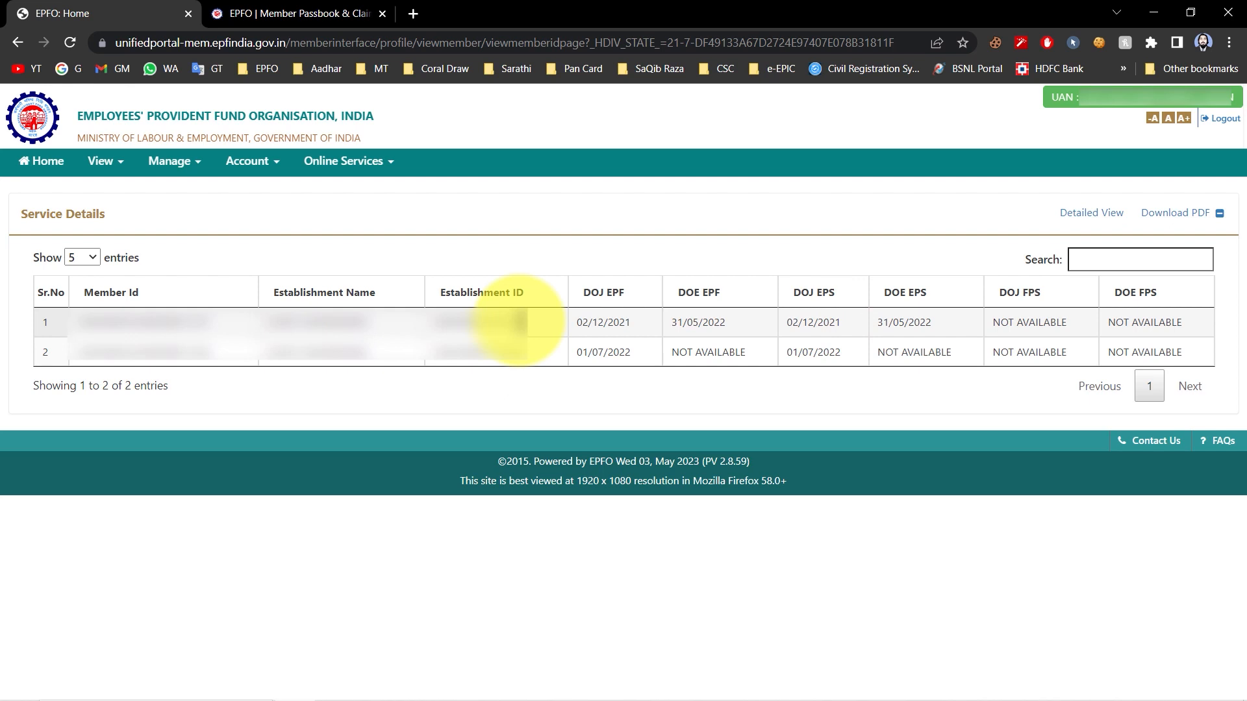
# Step: Open the One Member - One EPF Account transfer request and get the previous account's details with attestation through the present employer
pyautogui.click(347, 163)
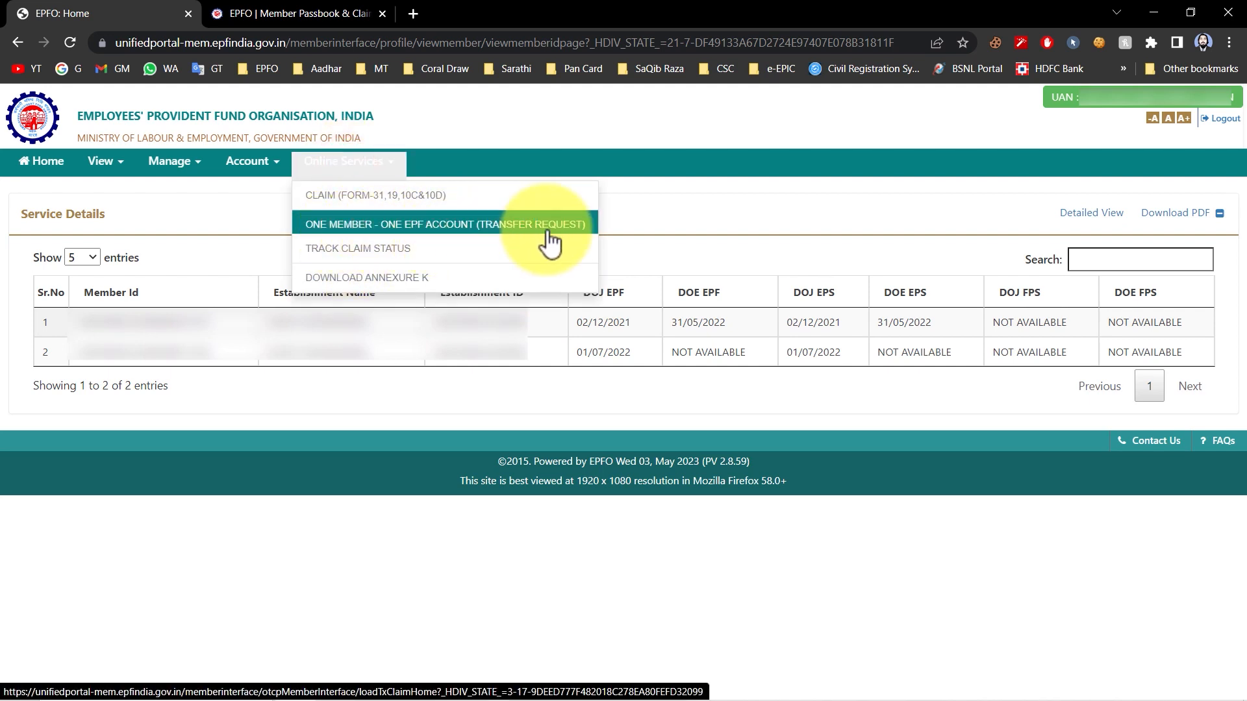
pyautogui.click(491, 227)
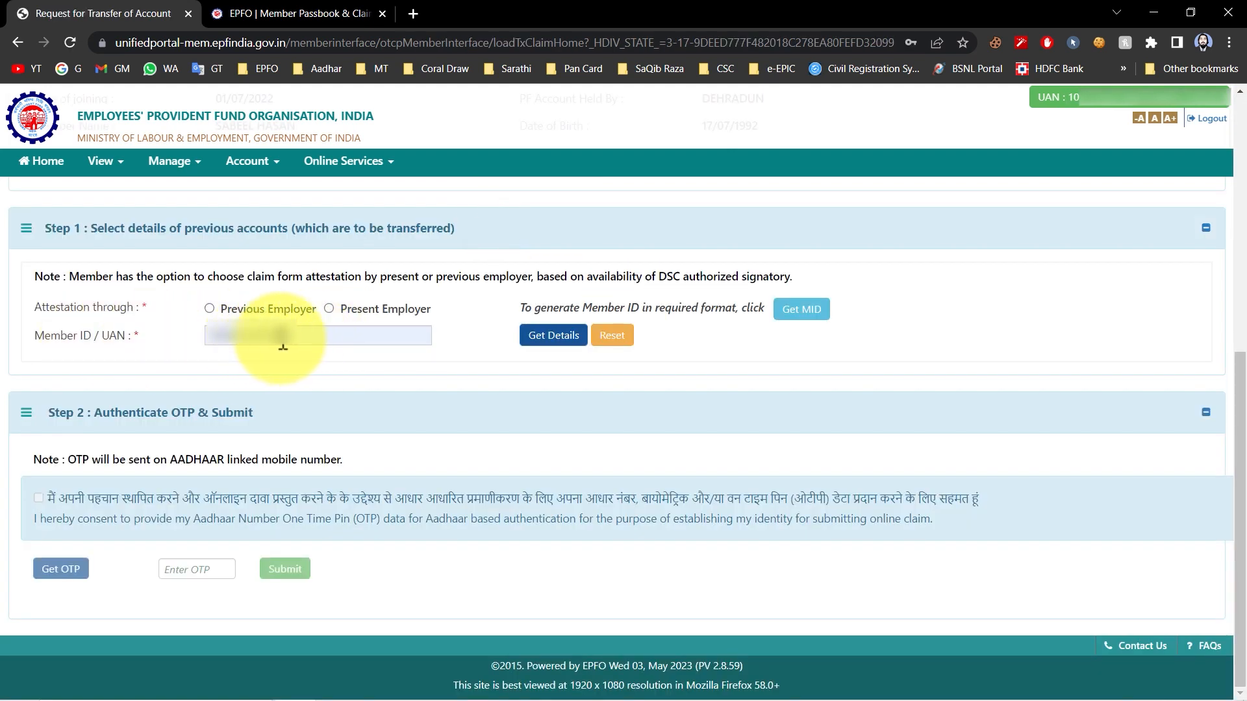
pyautogui.moveTo(209, 309); pyautogui.dragTo(397, 306)
pyautogui.click(265, 312)
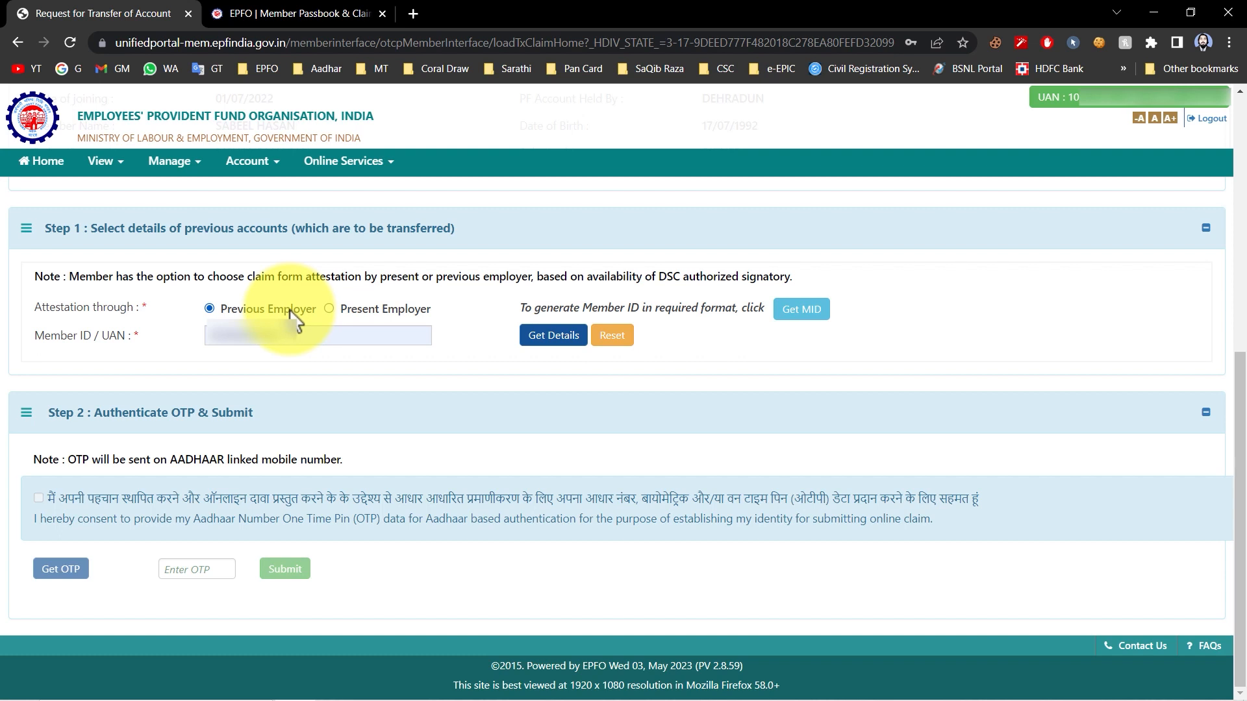
pyautogui.click(218, 308)
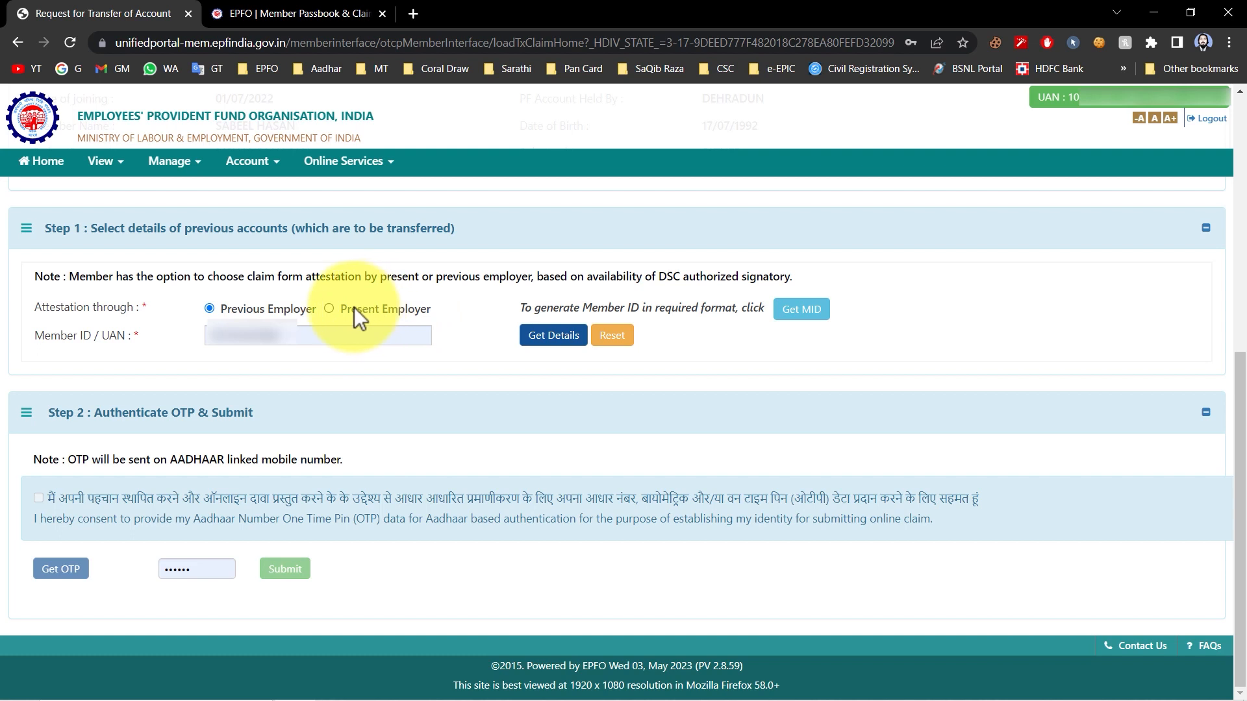
pyautogui.click(331, 308)
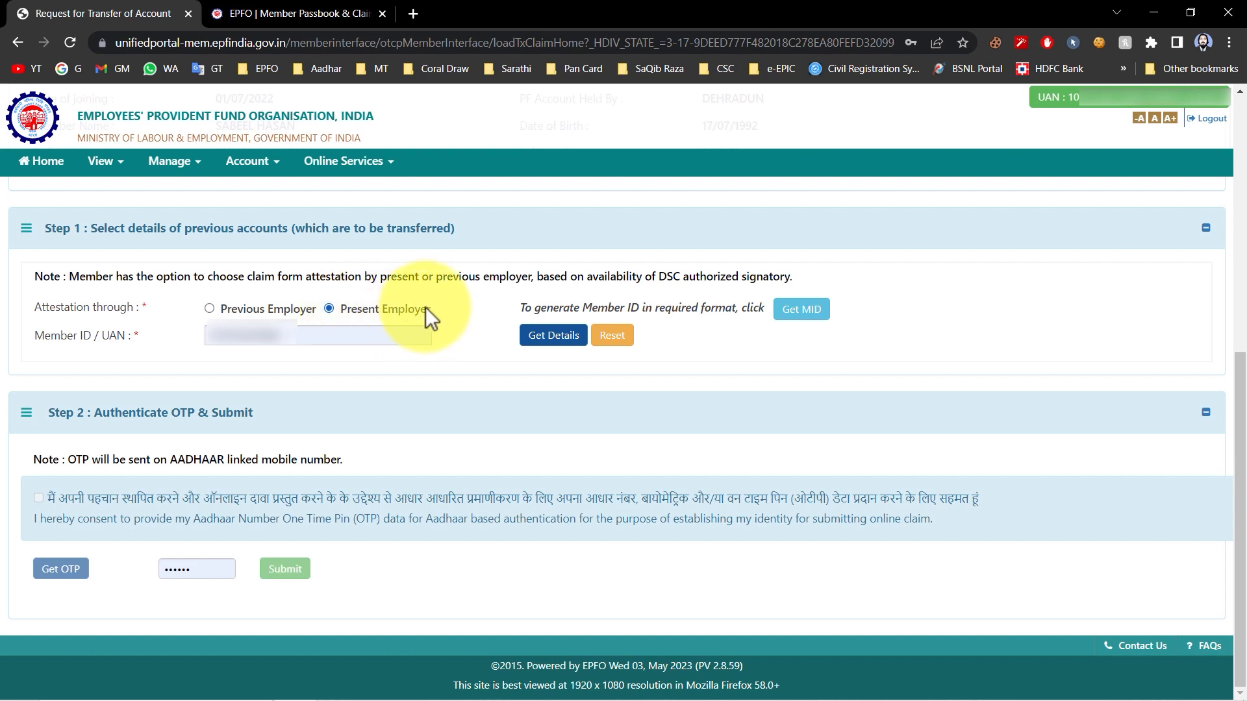
pyautogui.click(544, 335)
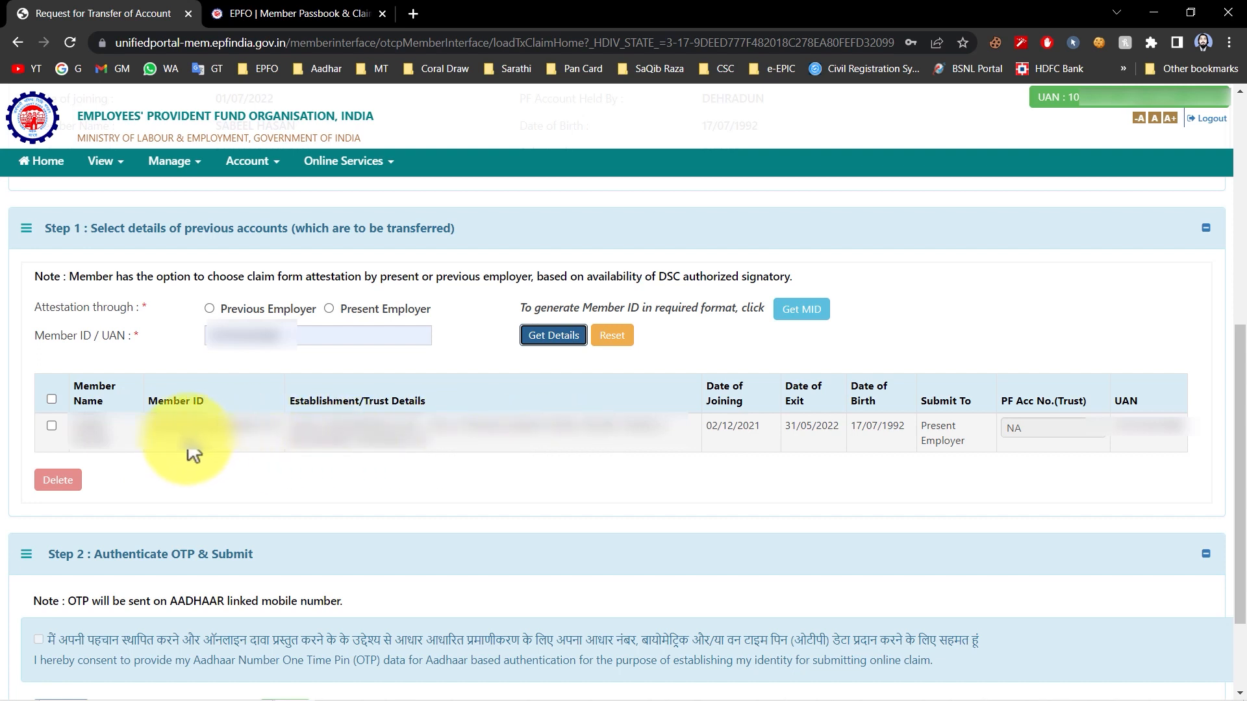
# Step: Select the listed previous account and submit its transfer claim, giving consent and requesting an OTP for Aadhaar authentication
pyautogui.click(52, 427)
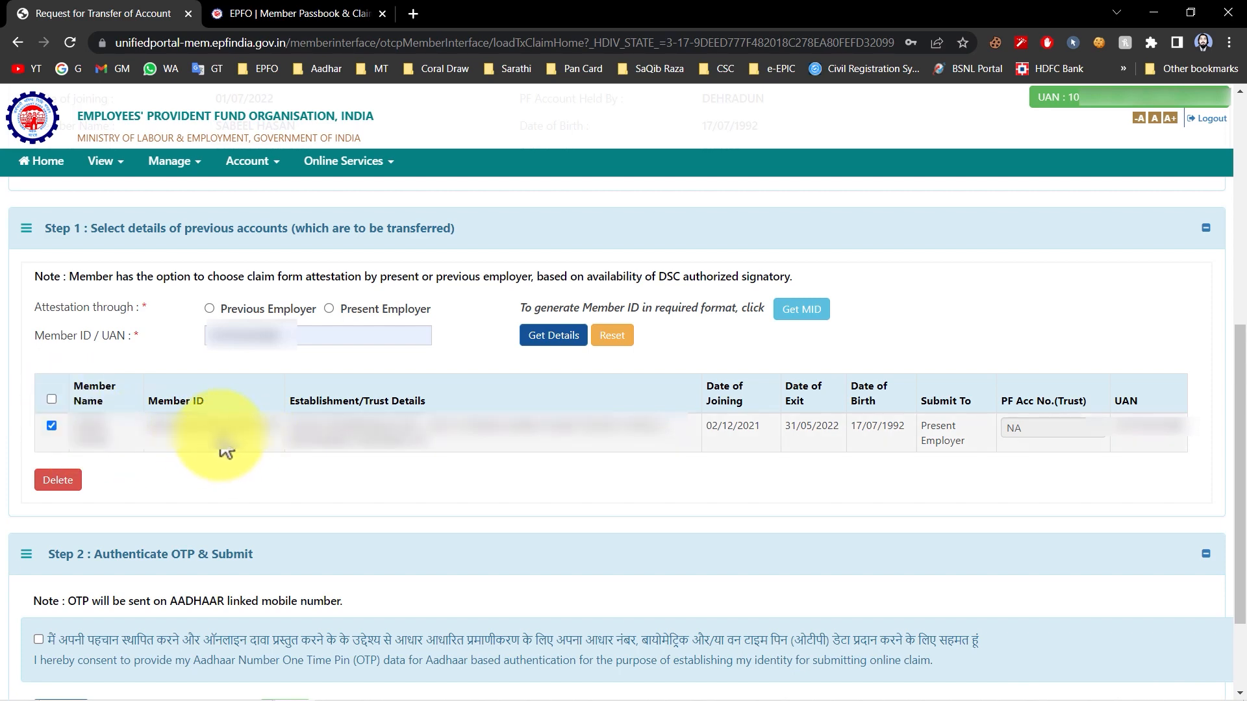
pyautogui.scroll(-2, 254, 446)
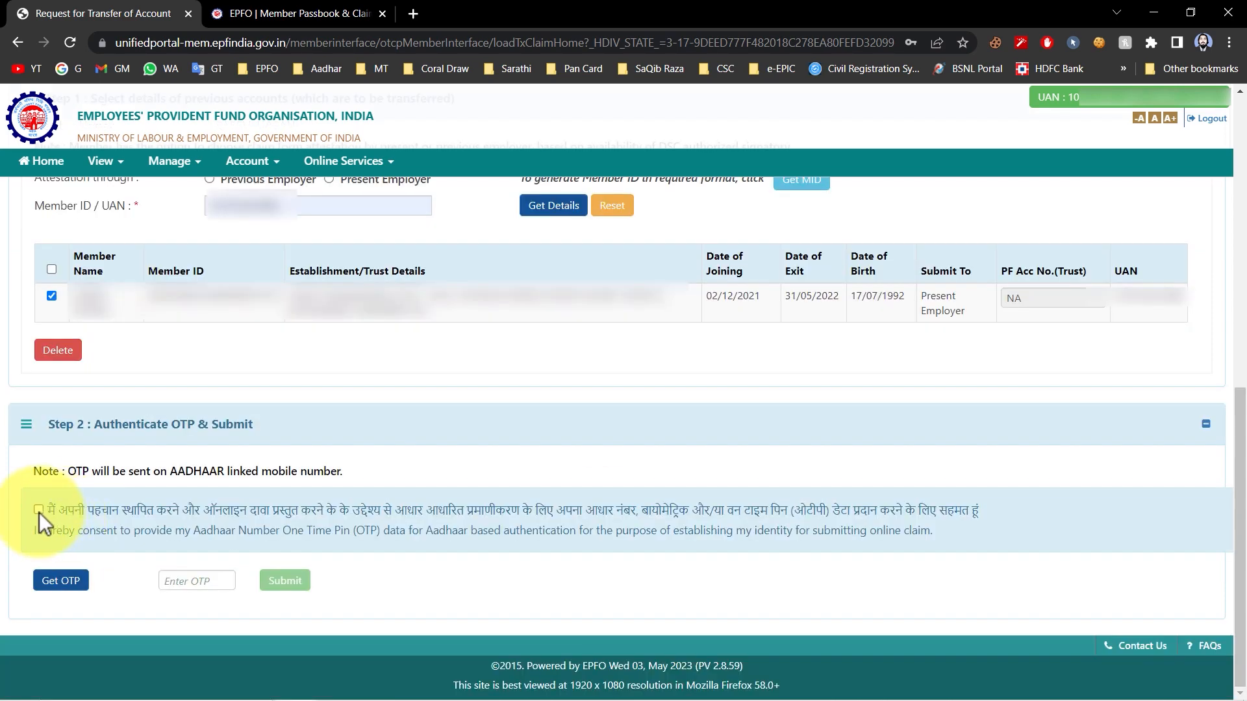
pyautogui.click(66, 581)
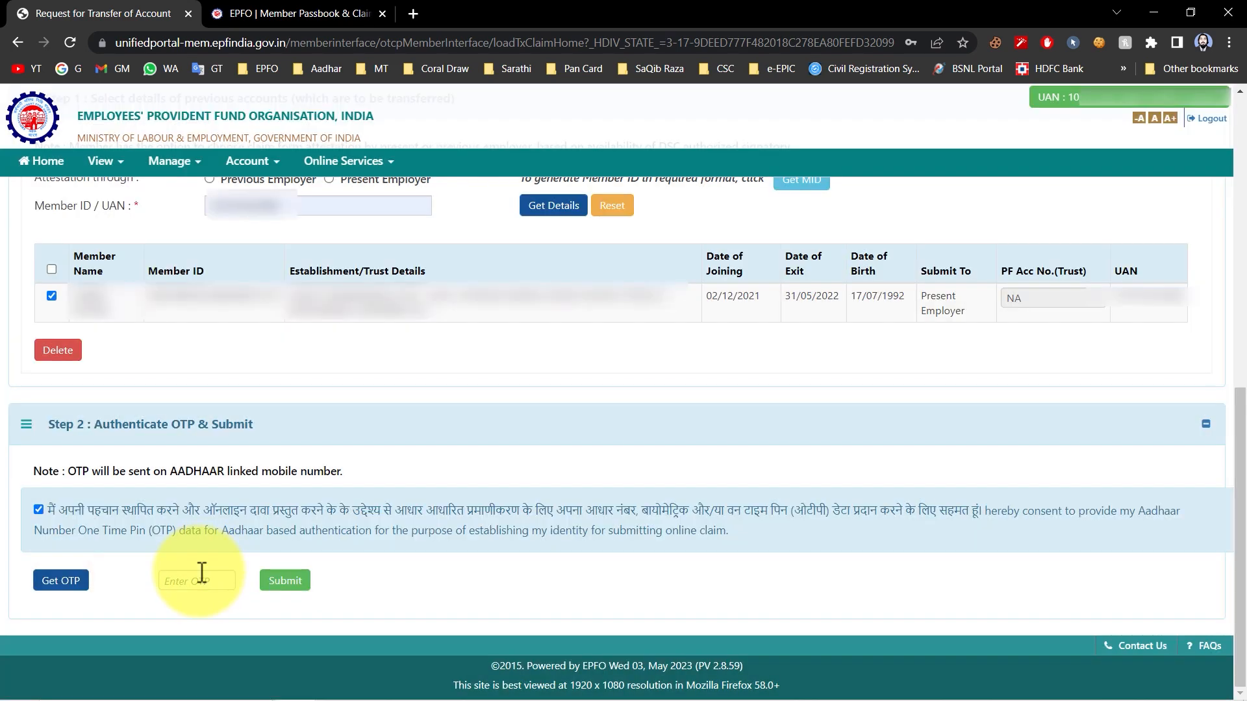
pyautogui.click(284, 583)
pyautogui.moveTo(123, 328); pyautogui.dragTo(249, 330)
pyautogui.click(250, 330)
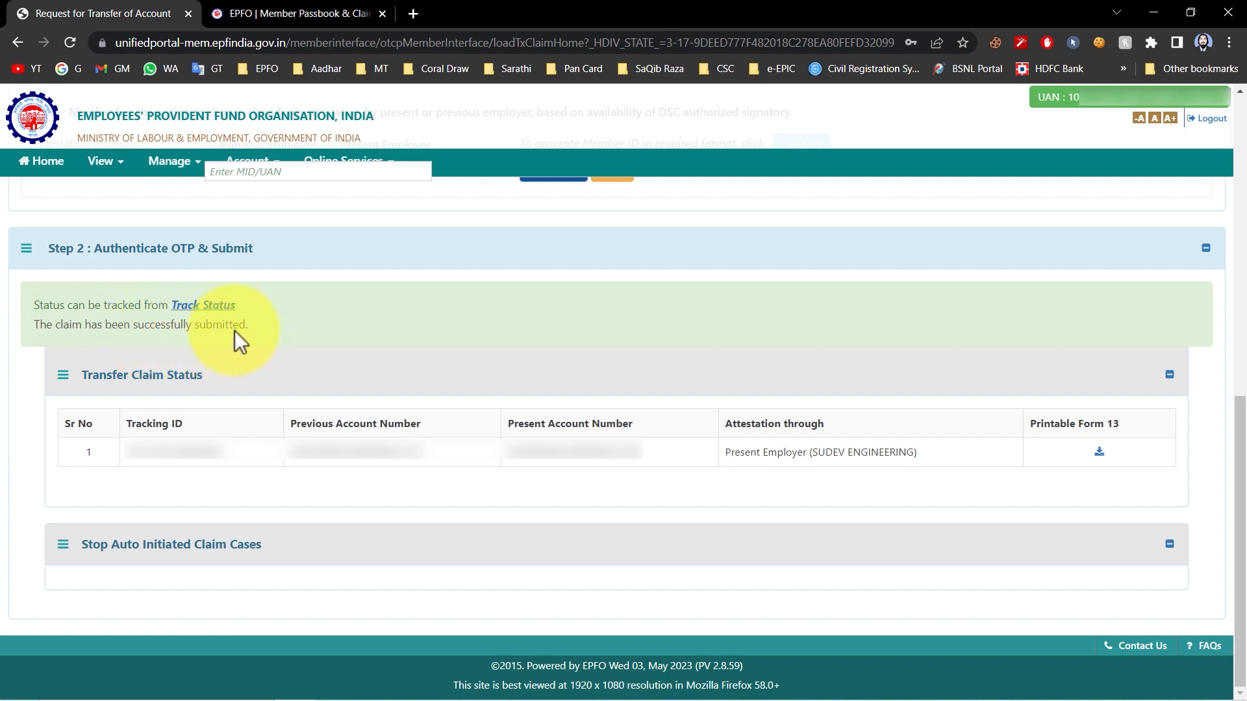
pyautogui.scroll(1, 595, 439)
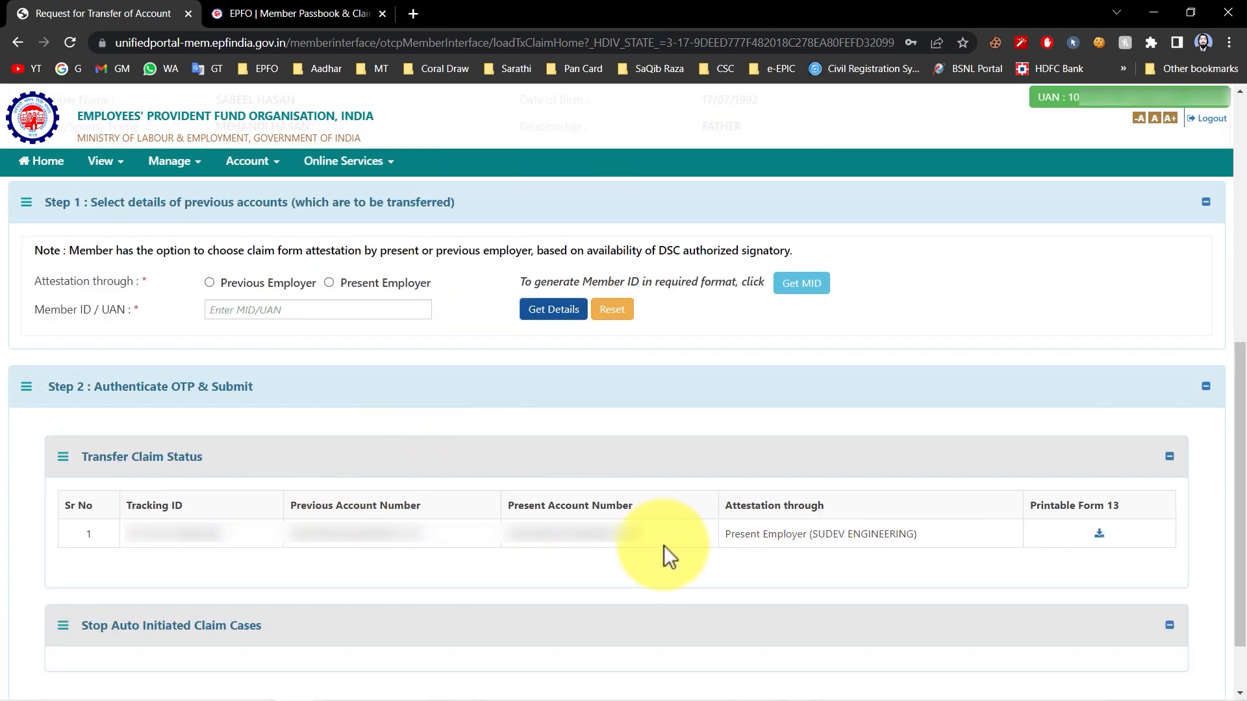
# Step: Open the claim tracking page and examine the transfer claim's previous and present account number and claim status columns
pyautogui.click(346, 164)
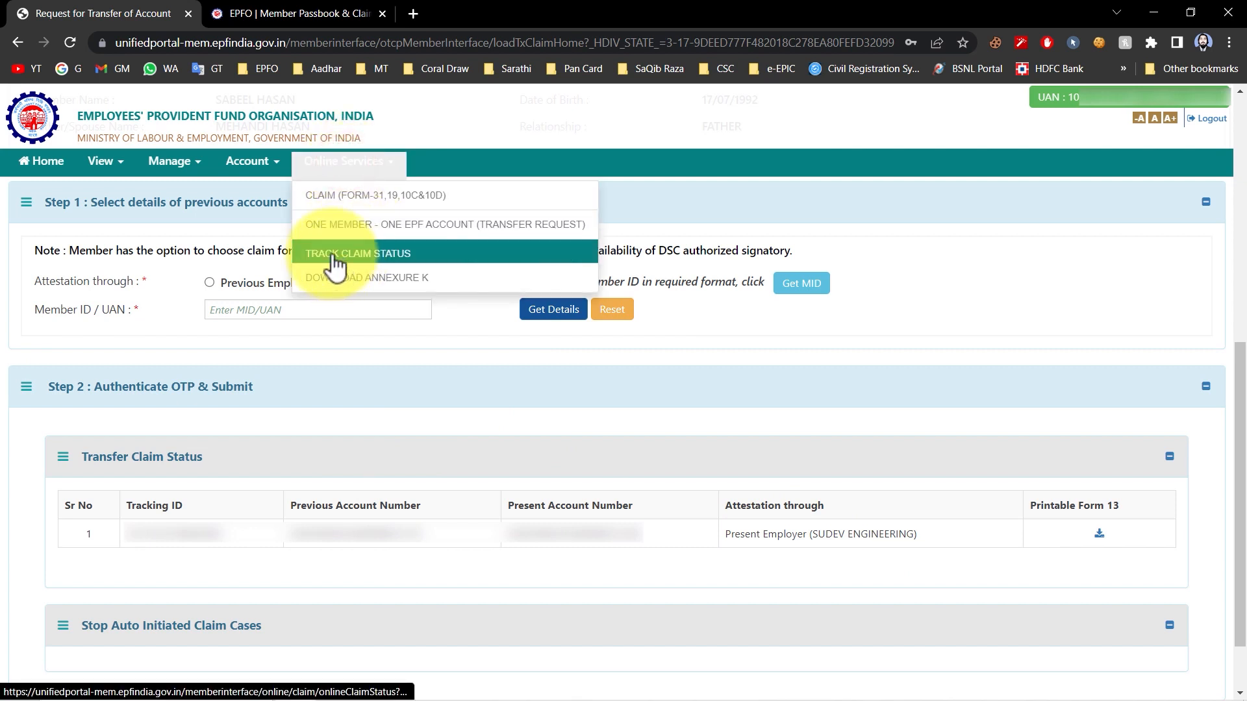
pyautogui.click(434, 260)
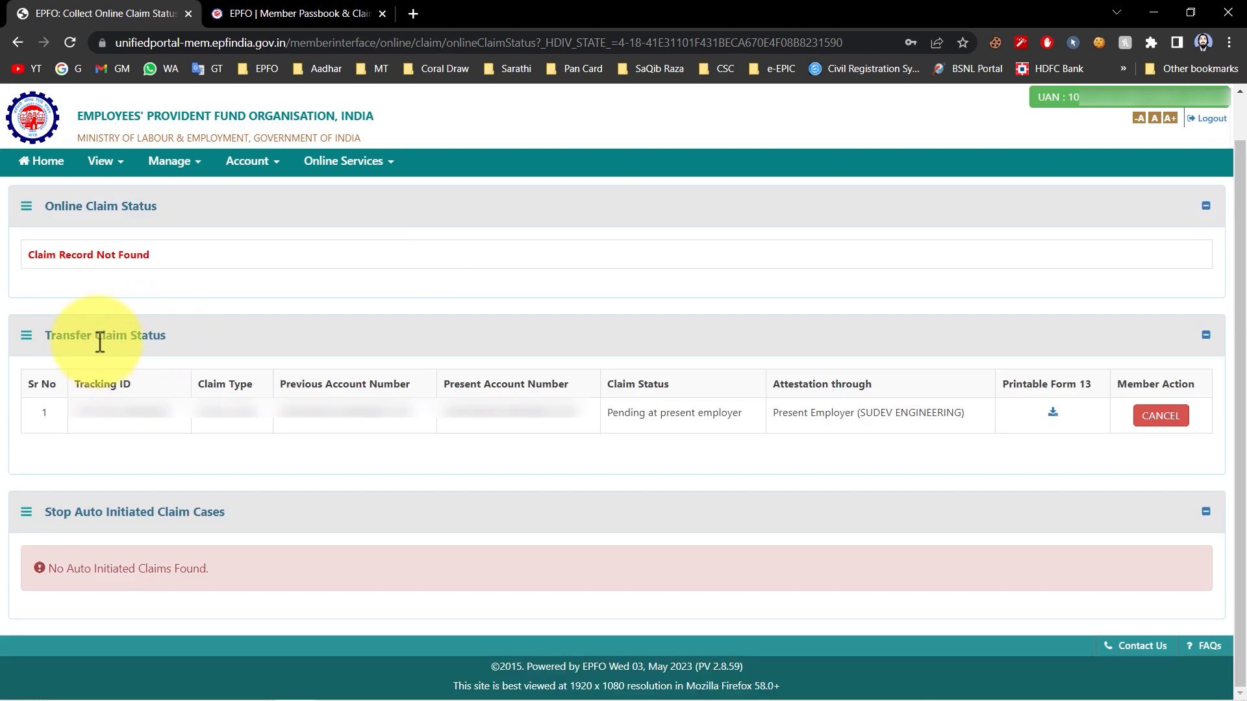
pyautogui.moveTo(97, 338); pyautogui.dragTo(171, 341)
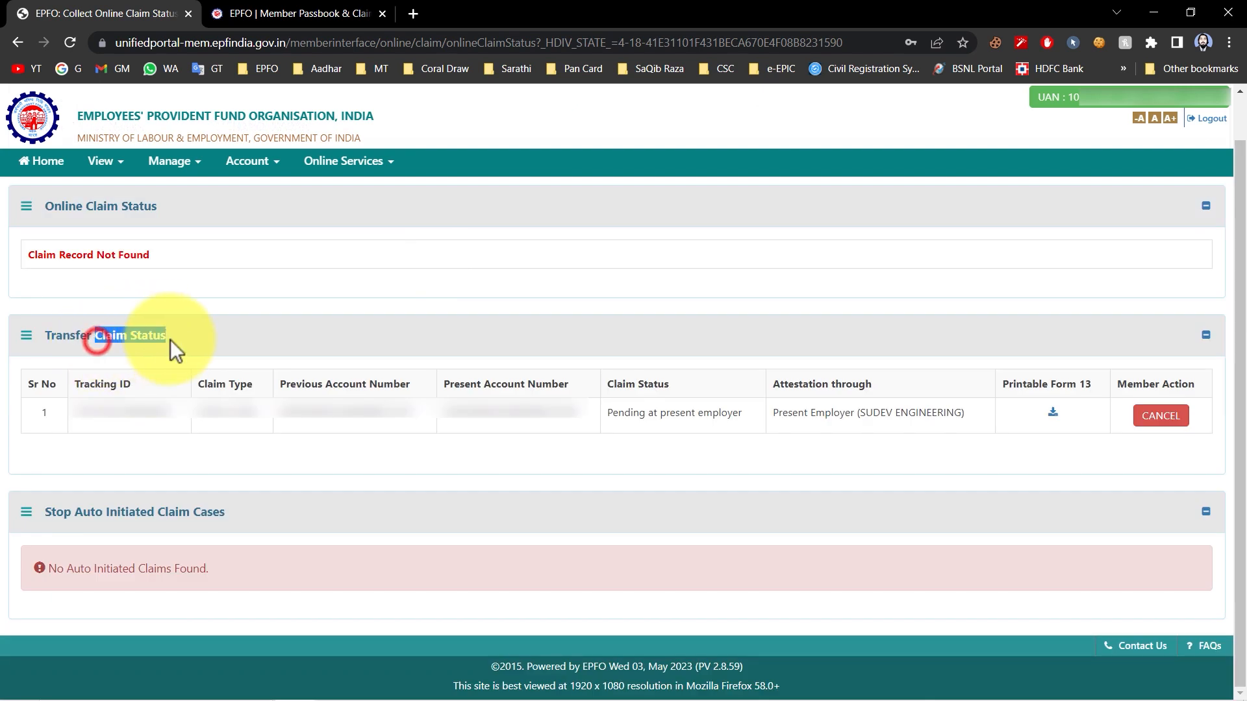
pyautogui.click(170, 340)
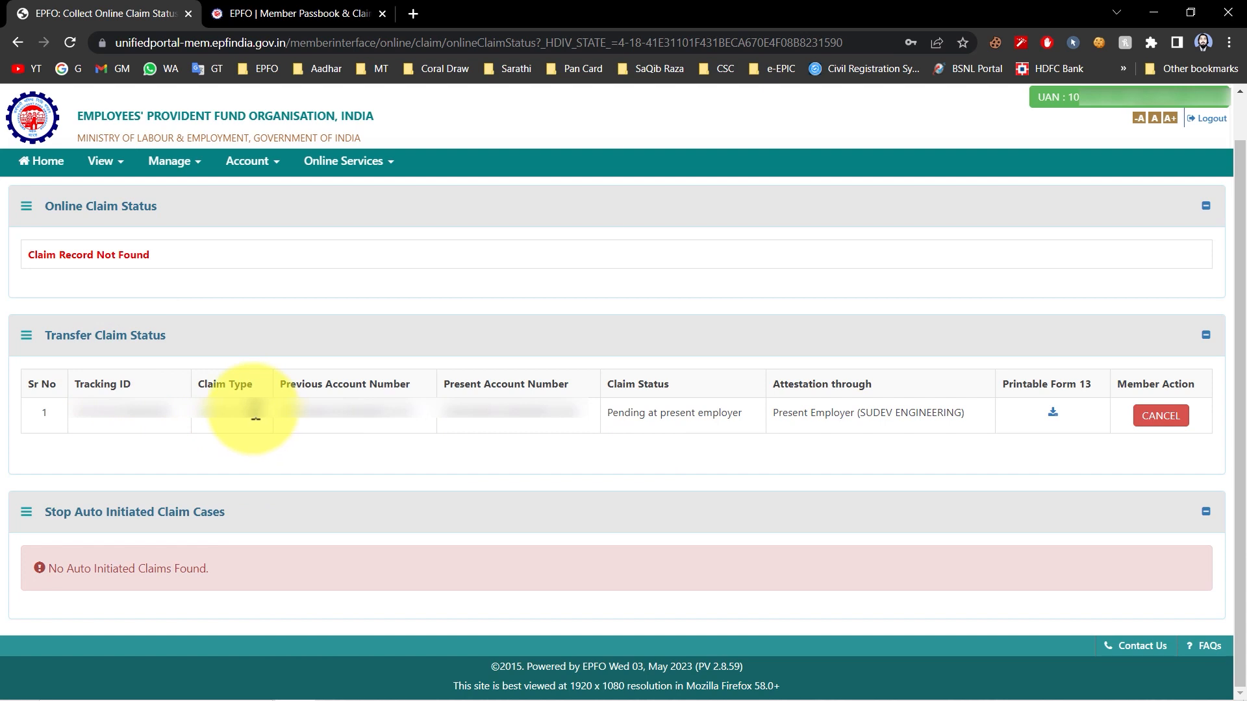
pyautogui.moveTo(300, 385); pyautogui.dragTo(376, 385)
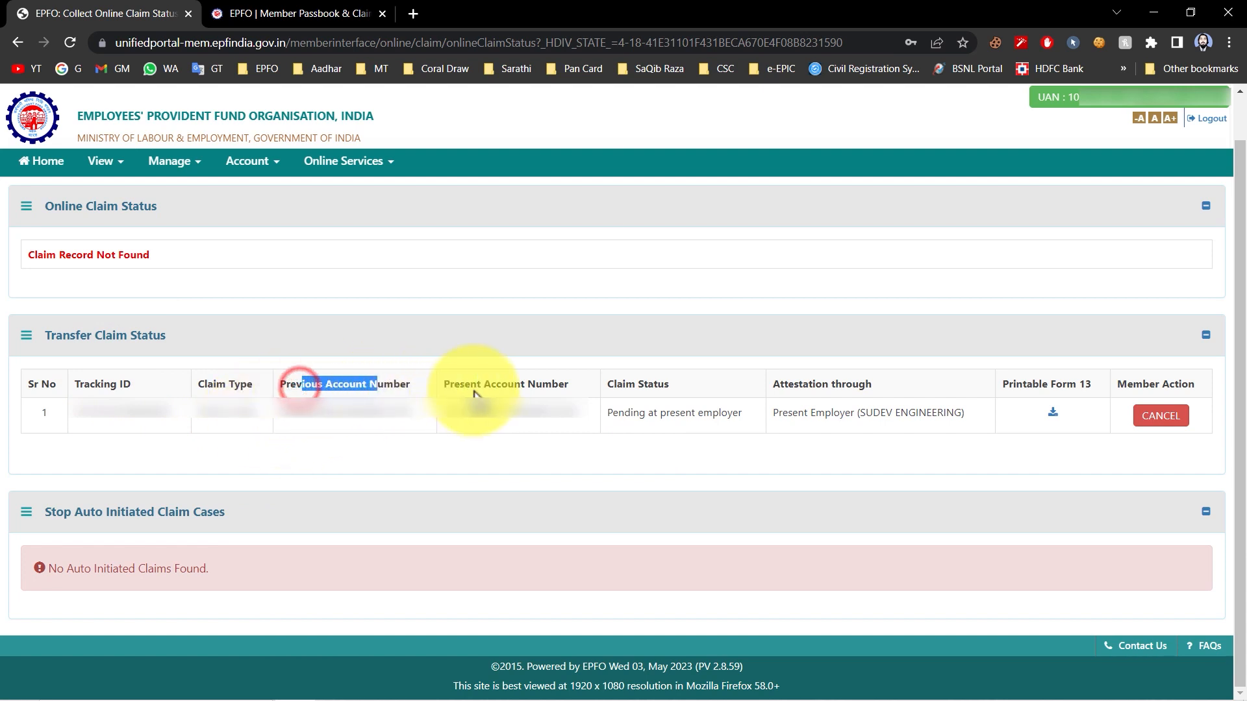
pyautogui.click(616, 392)
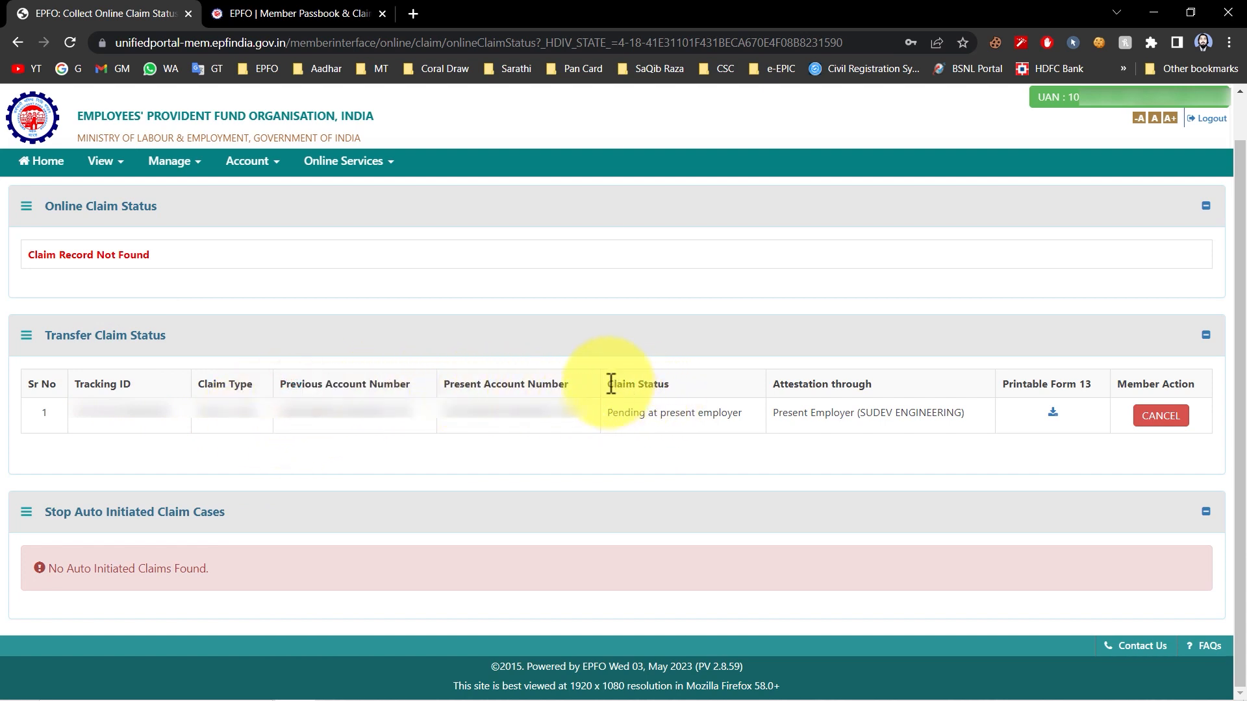
pyautogui.moveTo(611, 383); pyautogui.dragTo(688, 383)
pyautogui.click(689, 383)
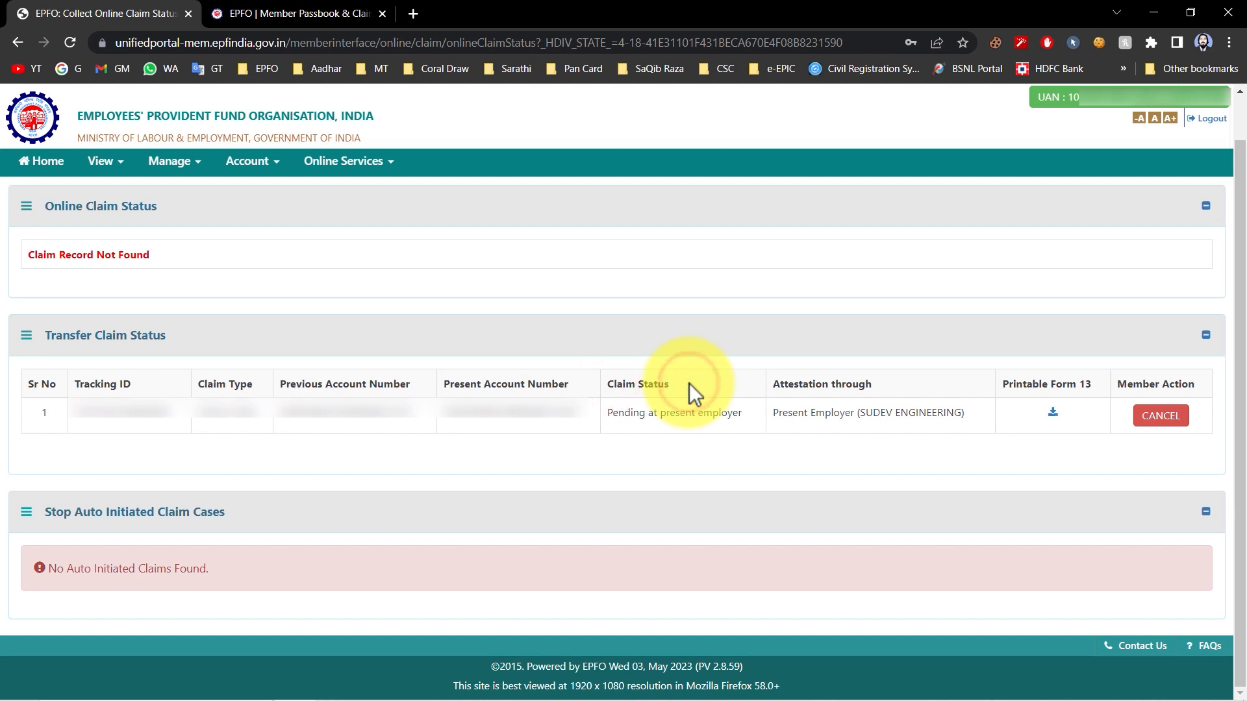
# Step: Read the claim status entry of the submitted transfer claim to see where it is being processed
pyautogui.moveTo(609, 416); pyautogui.dragTo(731, 418)
pyautogui.click(732, 413)
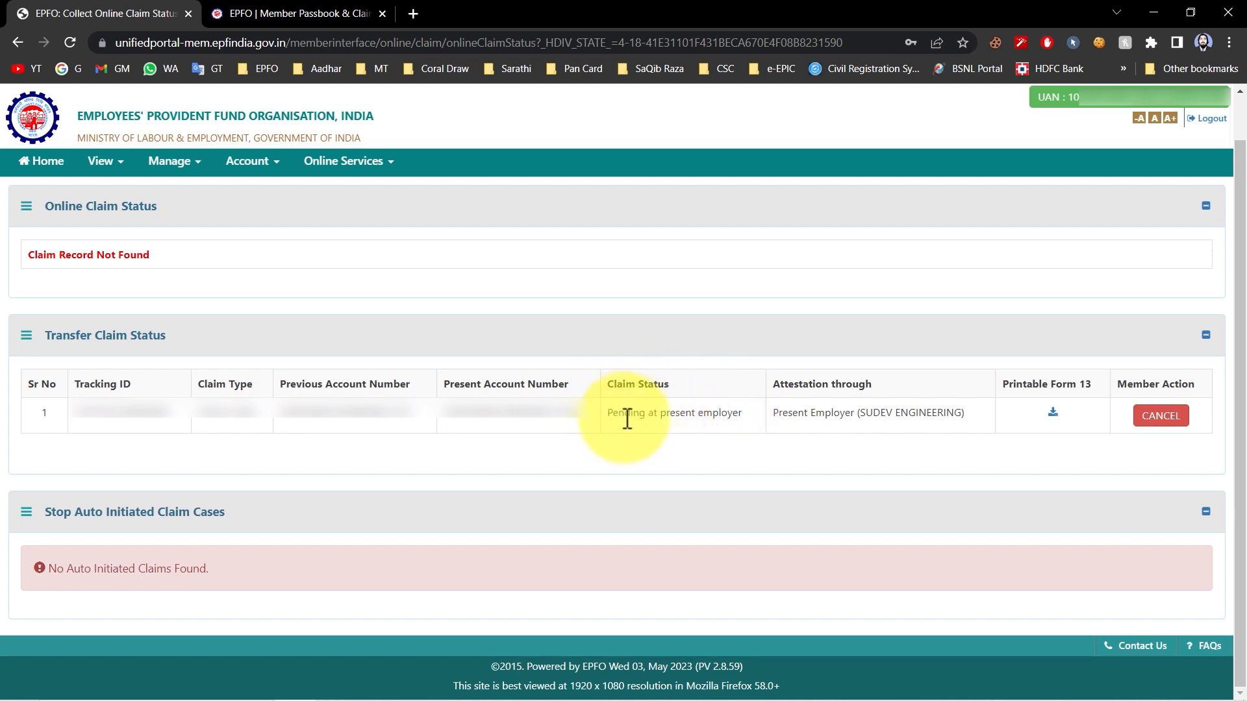
pyautogui.click(739, 414)
pyautogui.moveTo(740, 414); pyautogui.dragTo(625, 419)
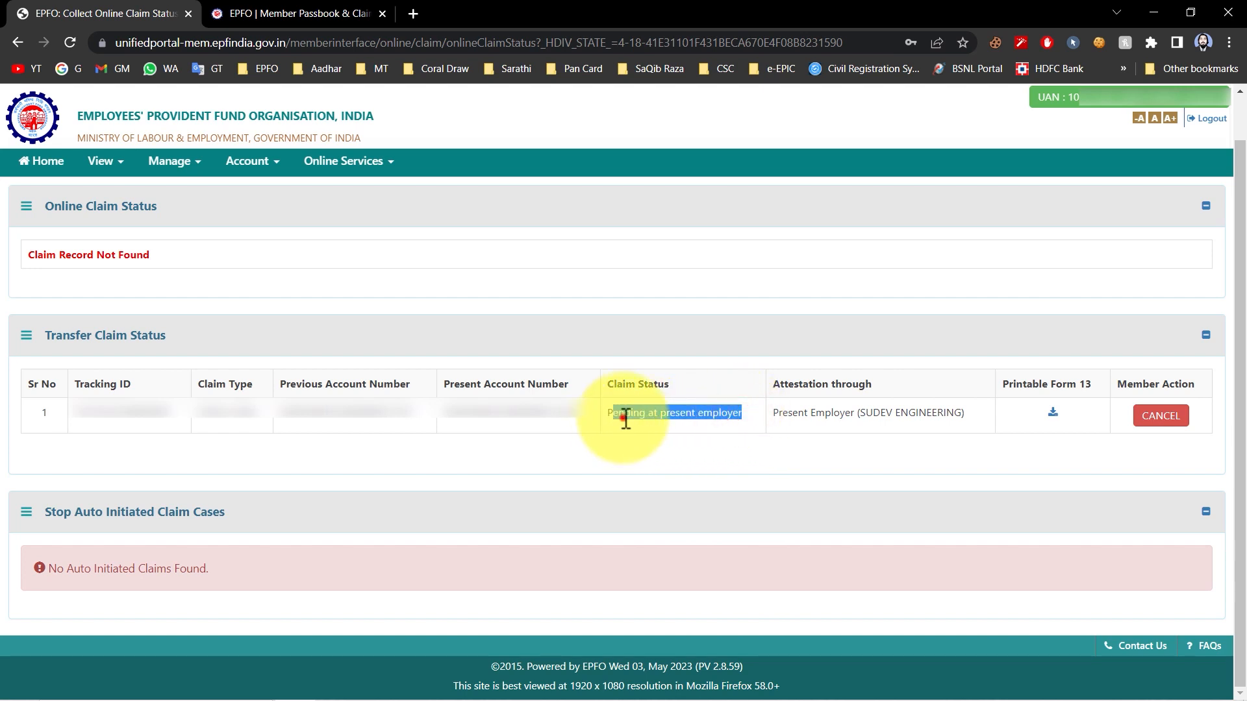
pyautogui.click(623, 419)
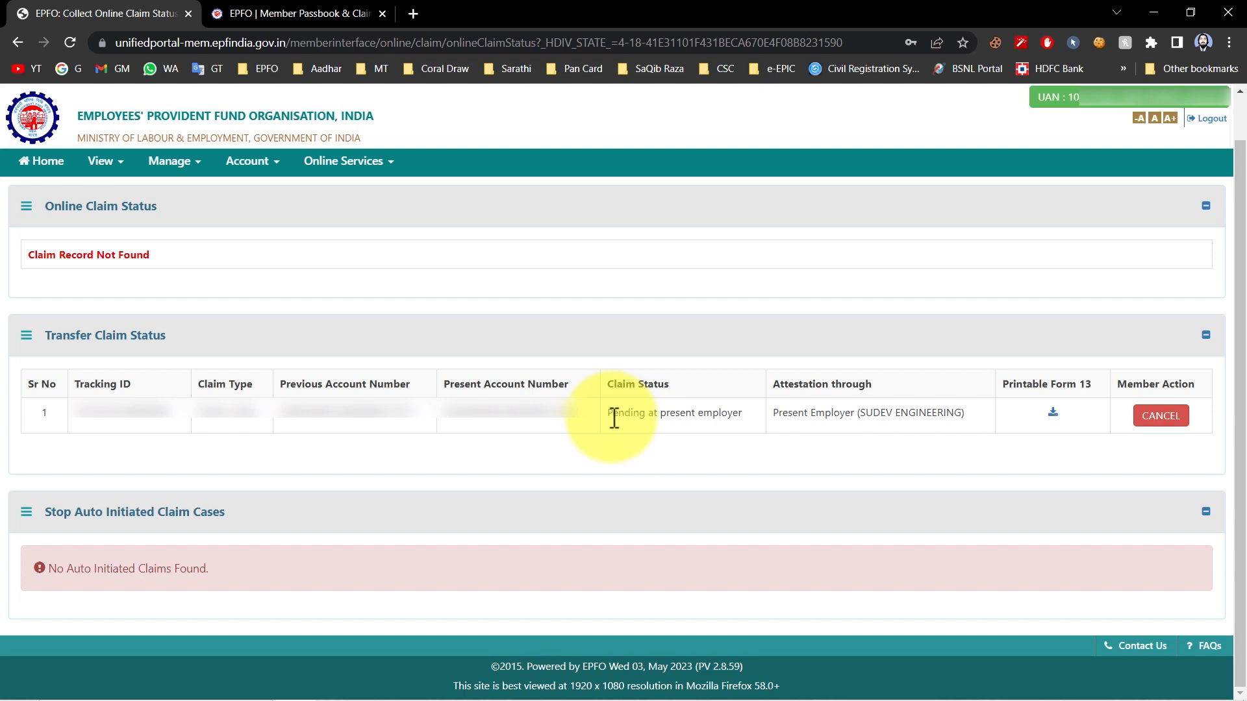
pyautogui.moveTo(606, 418); pyautogui.dragTo(741, 416)
pyautogui.click(740, 416)
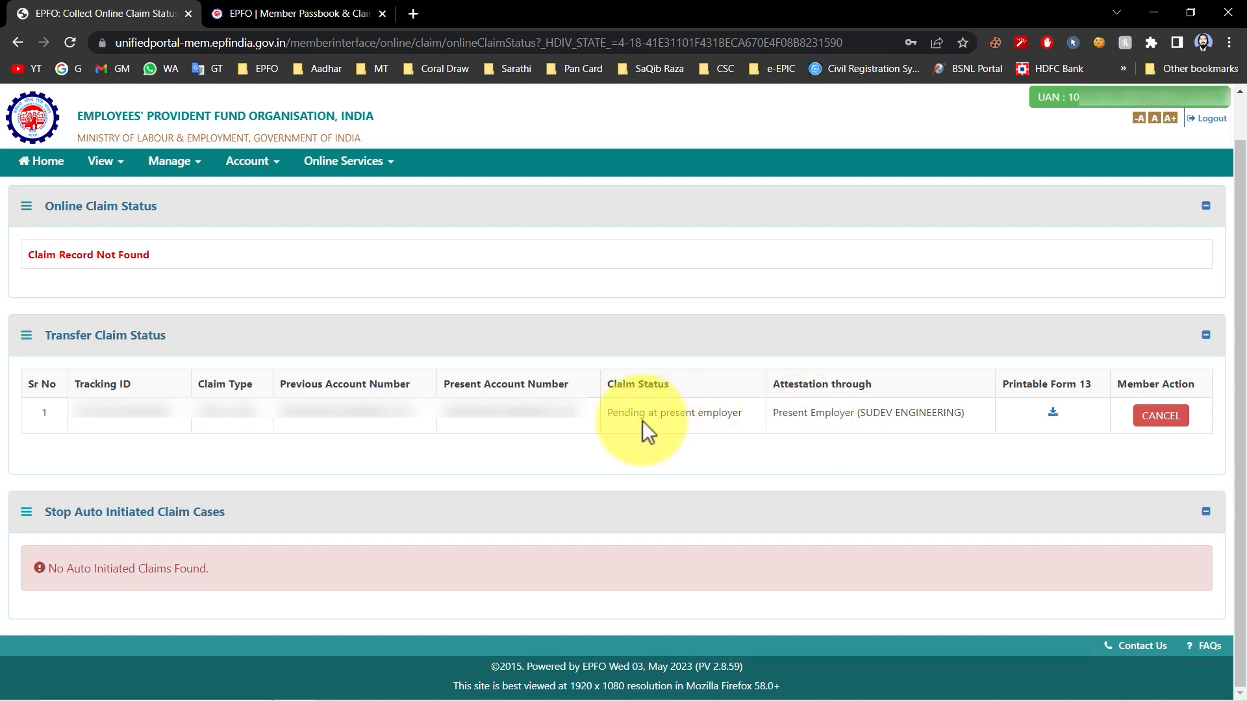
pyautogui.moveTo(605, 418); pyautogui.dragTo(739, 428)
pyautogui.click(739, 428)
# Step: Check the Printable Form 13 and Member Action options offered for the transfer claim
pyautogui.click(1016, 383)
pyautogui.click(1060, 390)
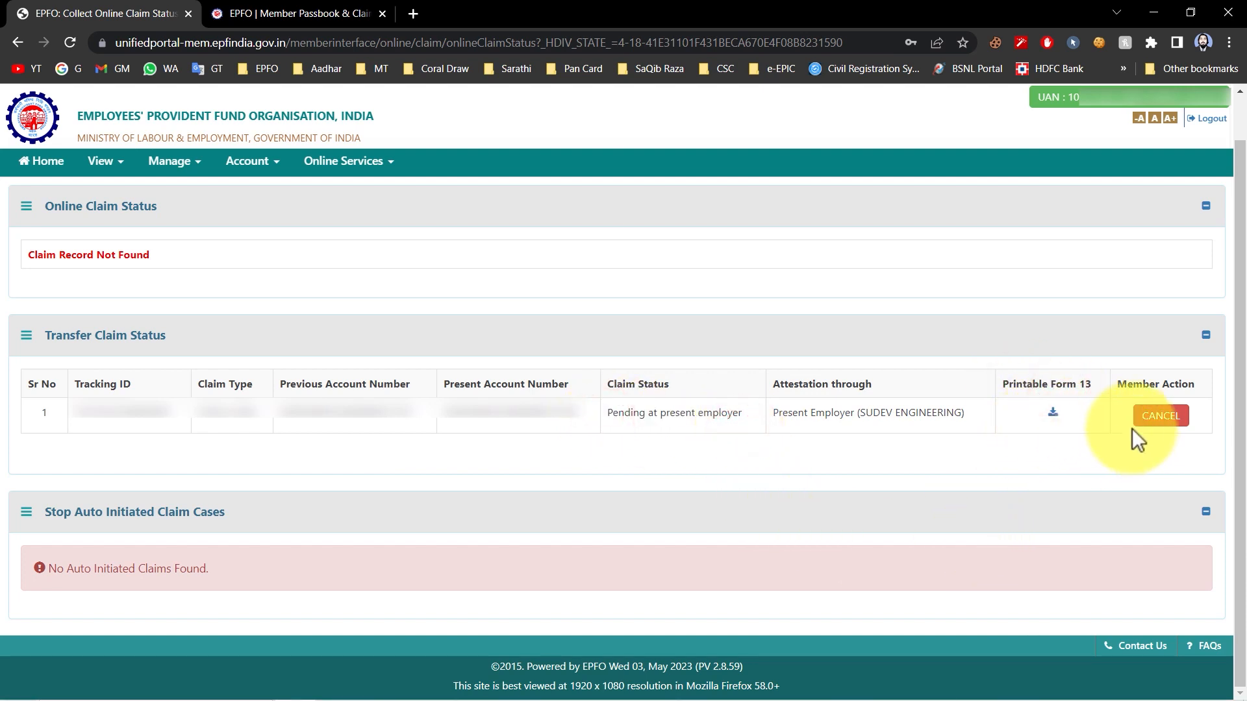
pyautogui.moveTo(1126, 385); pyautogui.dragTo(1221, 382)
pyautogui.click(1221, 382)
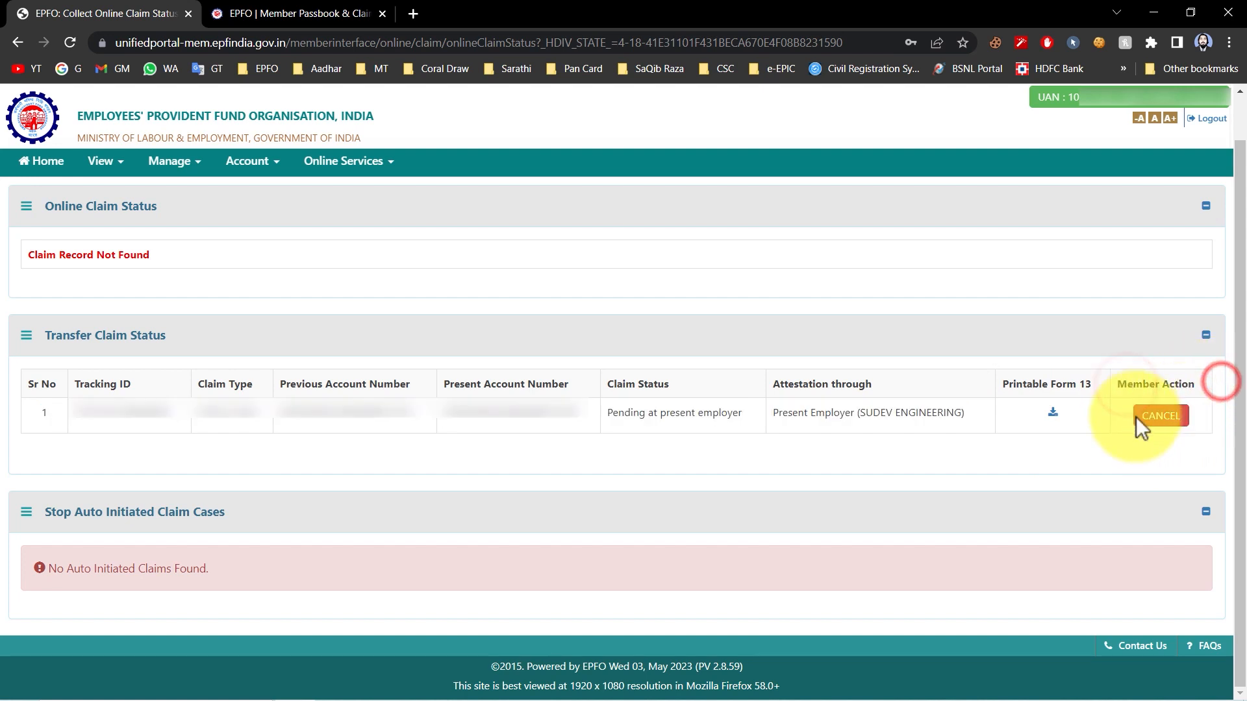